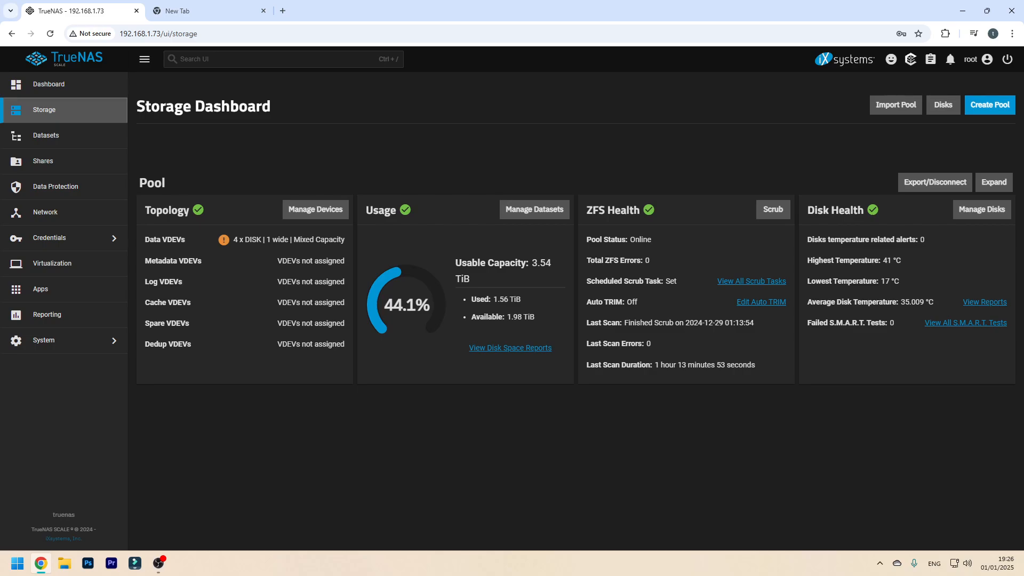
pyautogui.click(46, 135)
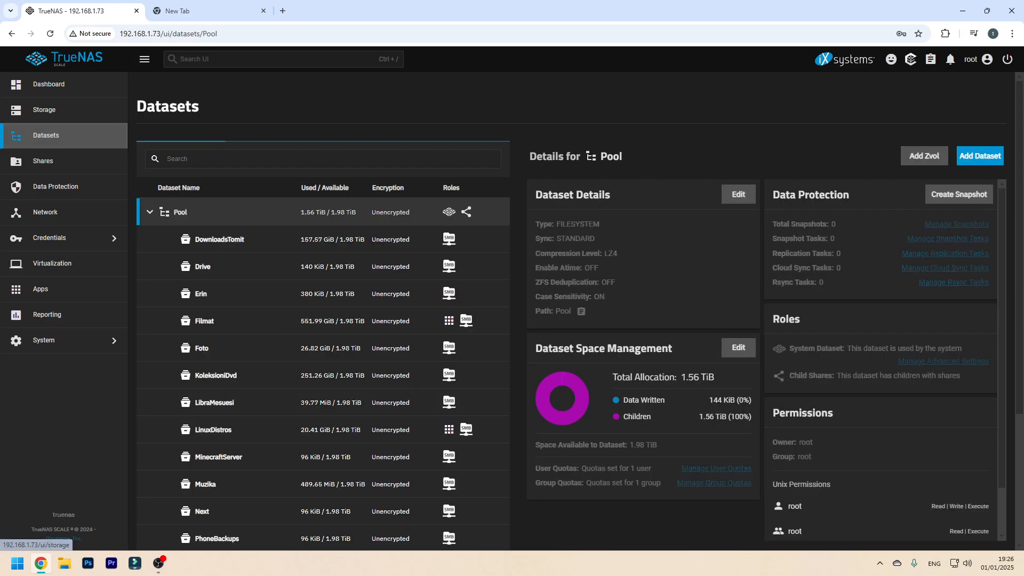
pyautogui.click(979, 156)
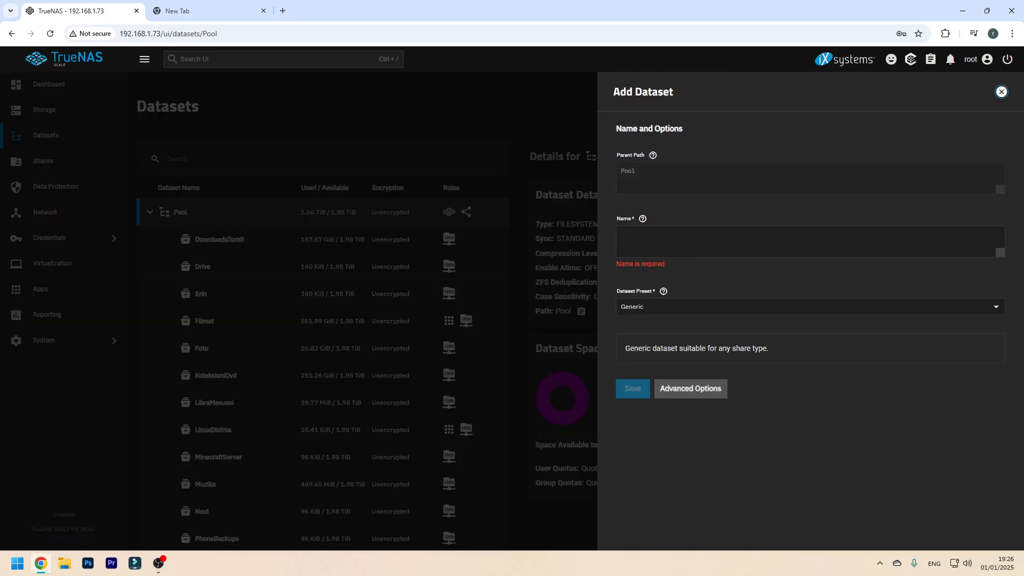
pyautogui.click(1001, 92)
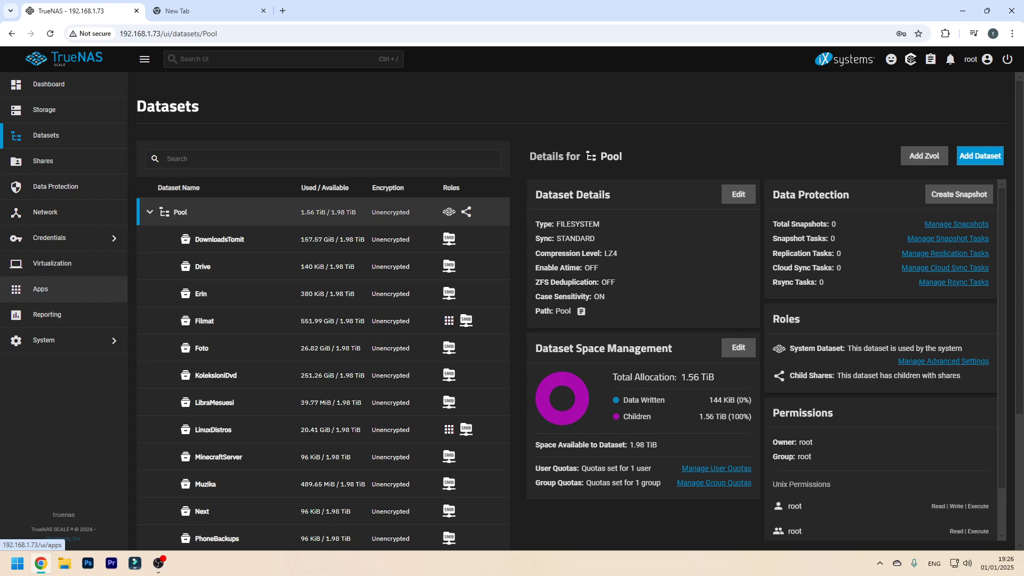
# - Find Emby Server in the app catalog by searching for "emby" and open its installation form
pyautogui.click(41, 288)
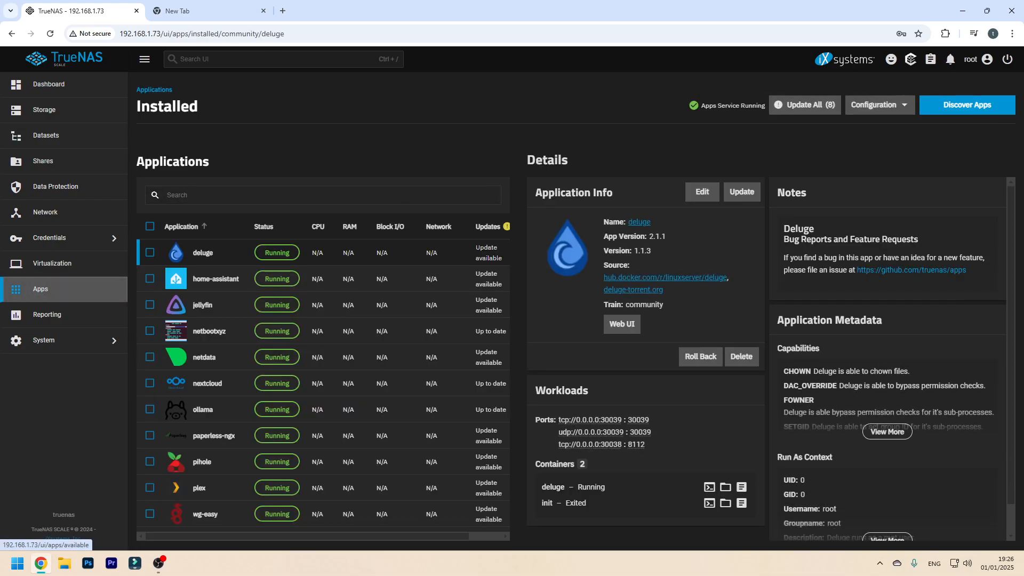
pyautogui.click(40, 288)
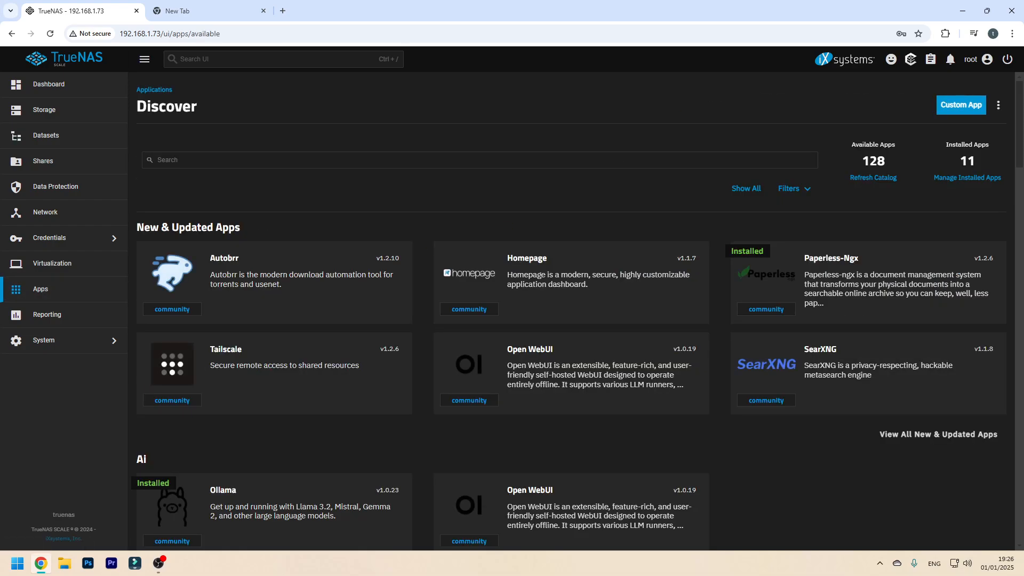
pyautogui.write('emby')
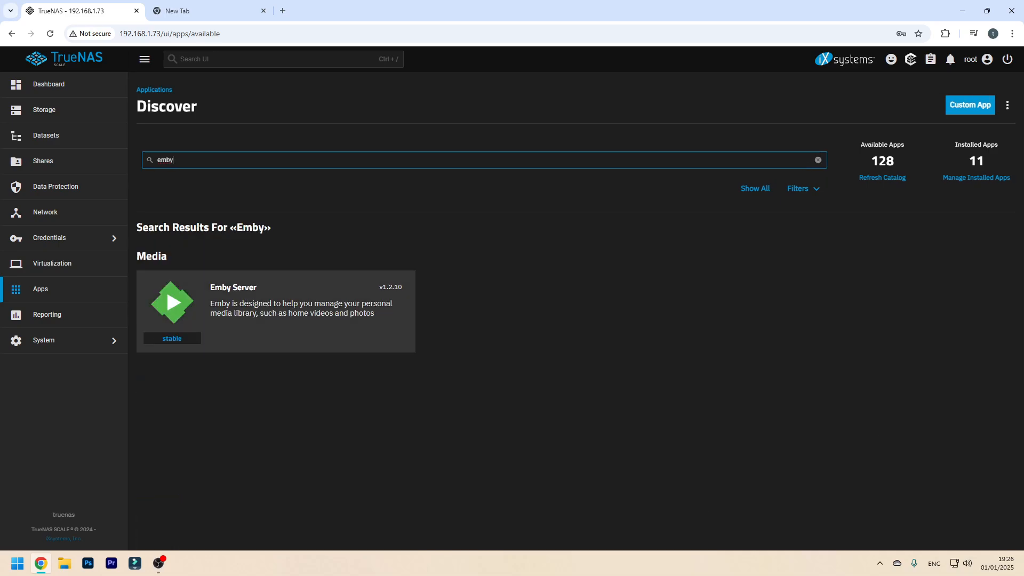
pyautogui.click(276, 311)
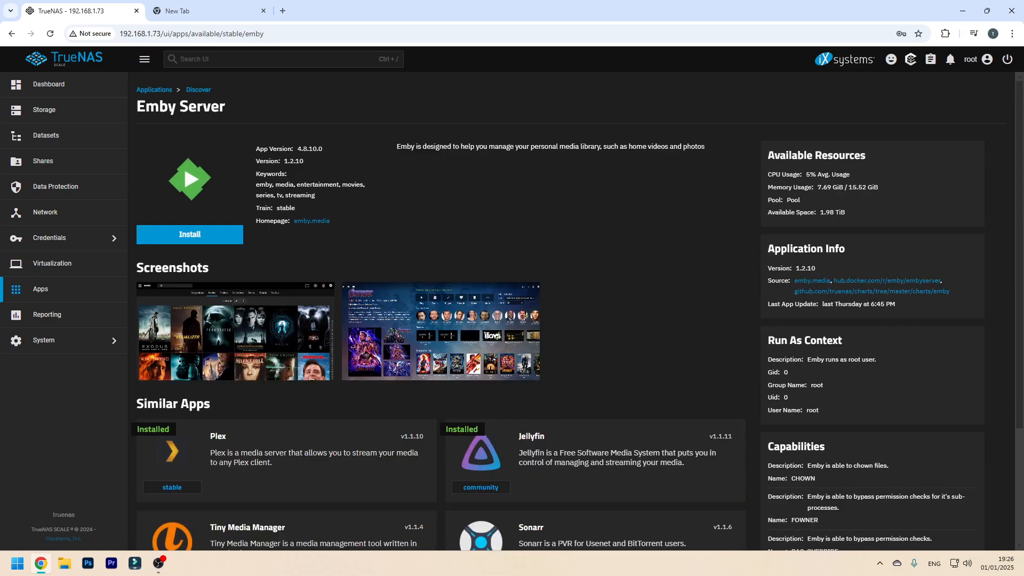
pyautogui.click(190, 235)
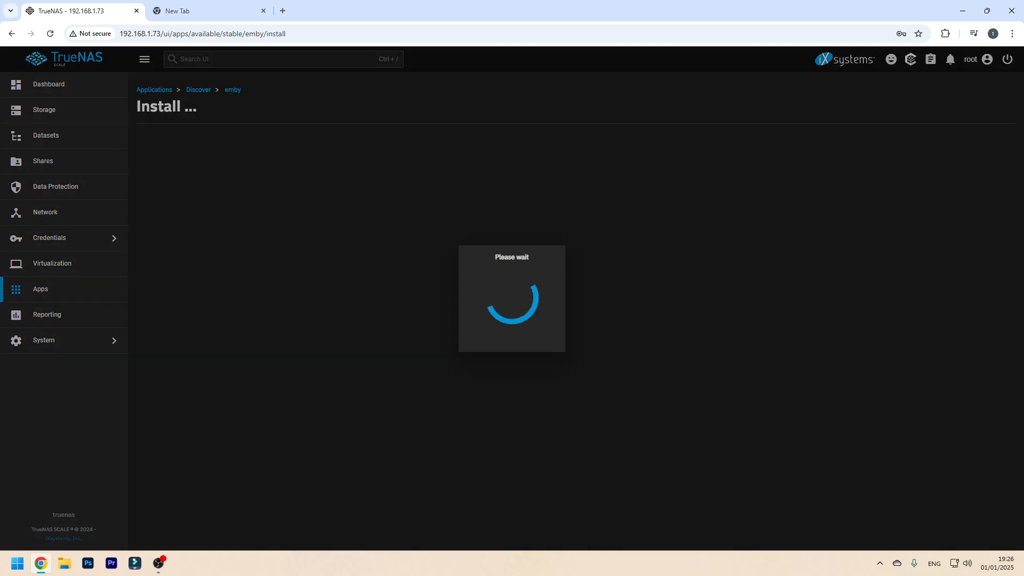
# - Add an additional storage entry to Emby's storage configuration with the type Host Path (Path that already exists on the system)
pyautogui.scroll(-1, 570, 312)
pyautogui.scroll(-15, 581, 299)
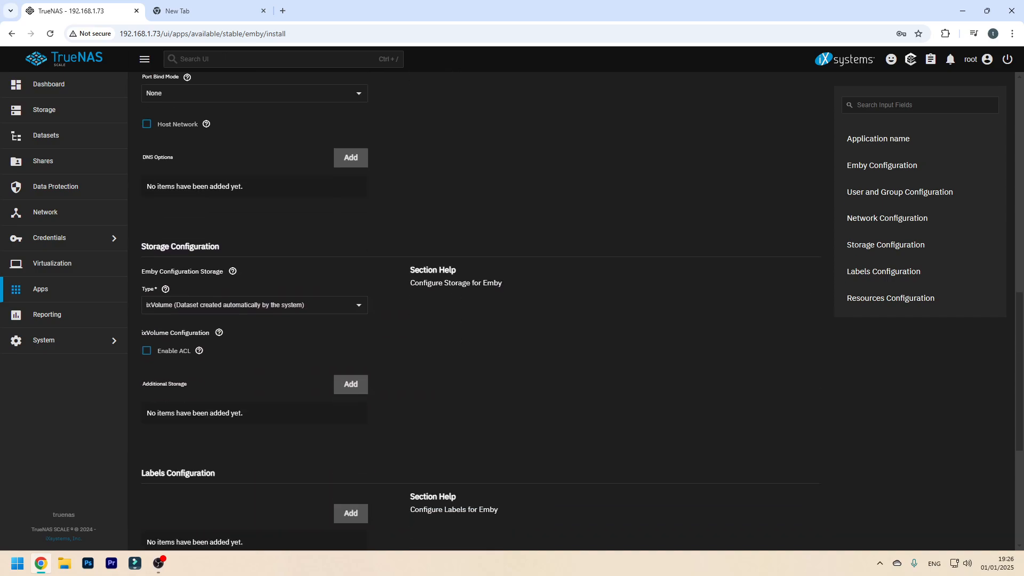
pyautogui.scroll(-1, 581, 310)
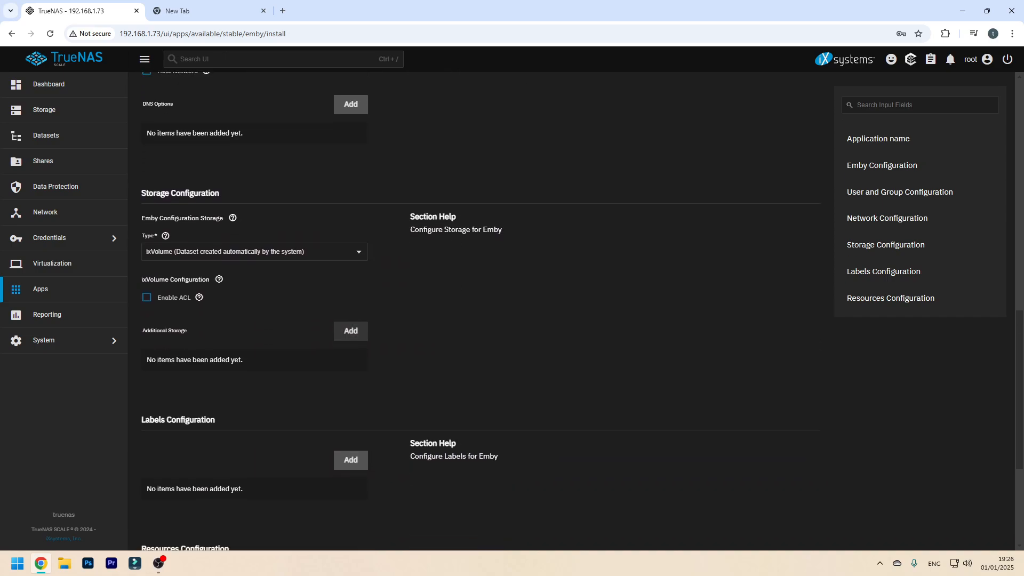
pyautogui.click(351, 331)
pyautogui.click(273, 395)
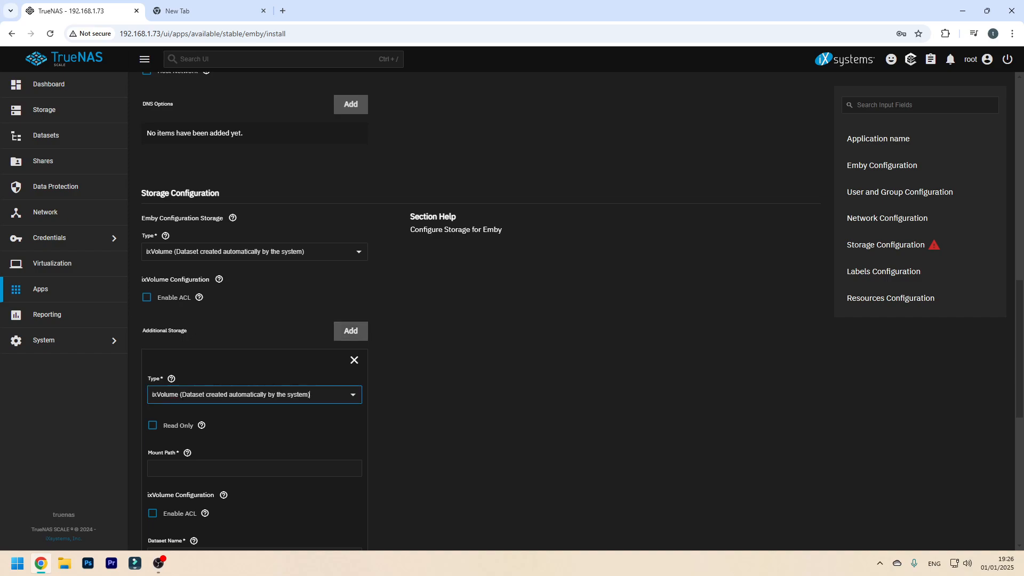
pyautogui.click(273, 421)
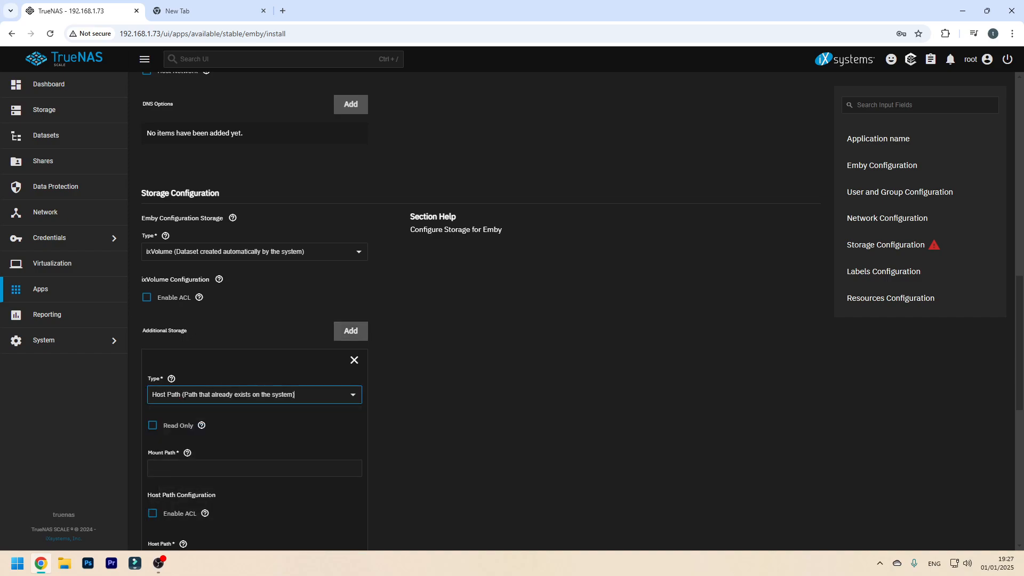
# - Select the Filmat dataset under /mnt/Pool as the host path of the additional storage entry
pyautogui.scroll(-3, 581, 309)
pyautogui.click(153, 419)
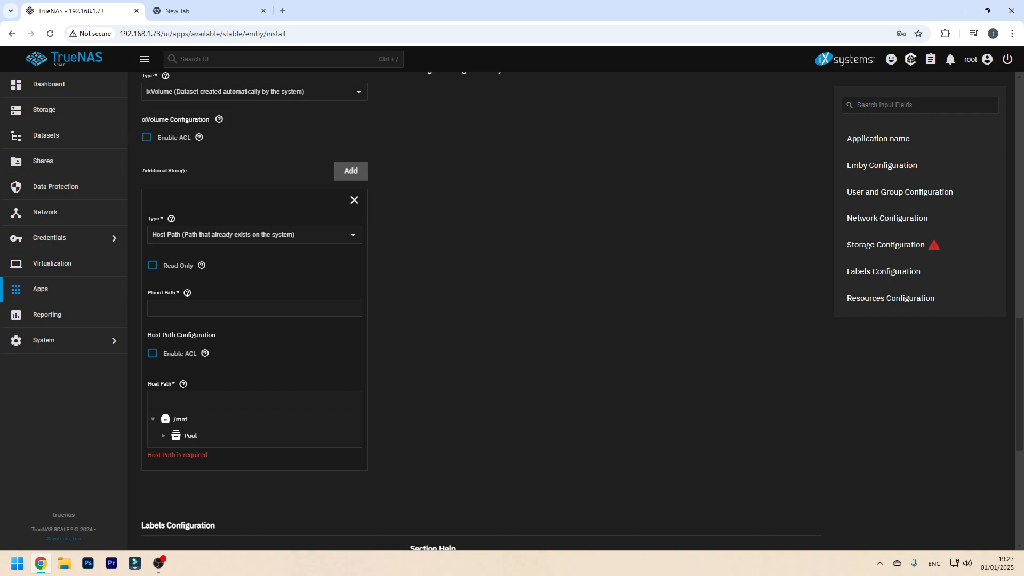
pyautogui.click(163, 436)
pyautogui.scroll(-1, 249, 480)
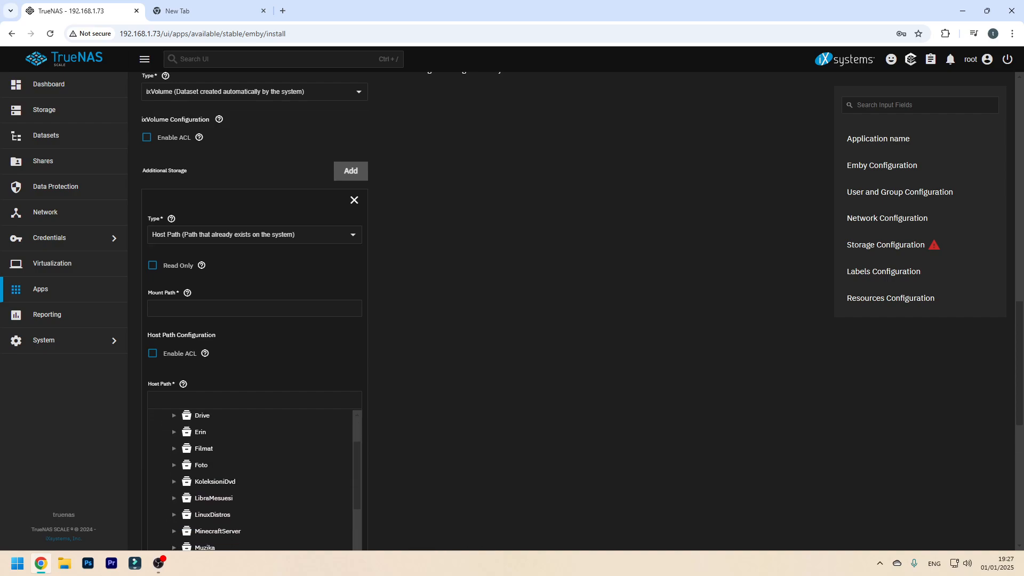
pyautogui.click(203, 449)
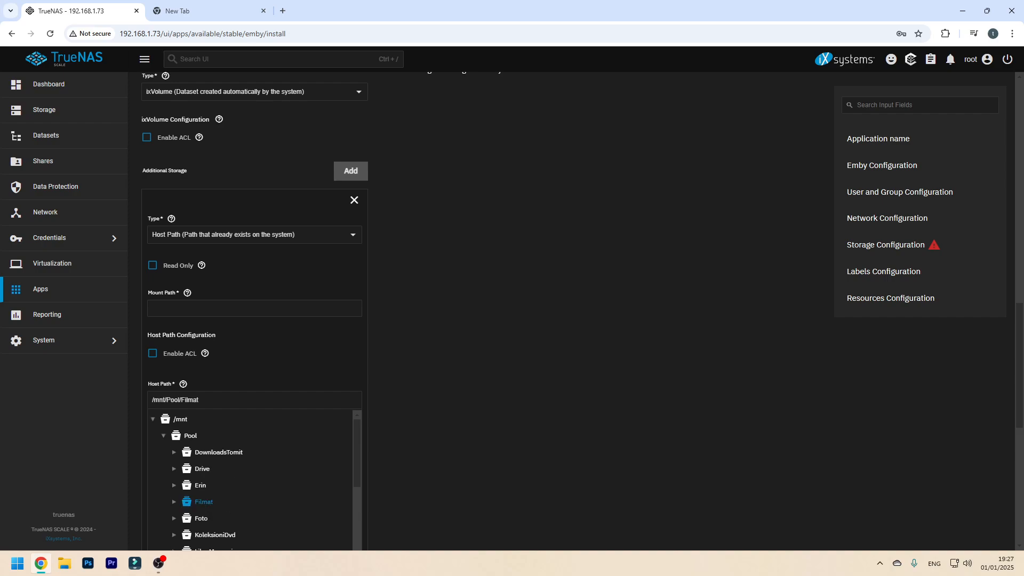
# - Copy the host path /mnt/Pool/Filmat into the mount path of the additional storage entry
pyautogui.moveTo(201, 399); pyautogui.dragTo(150, 400)
pyautogui.hotkey('ctrl', 'c')
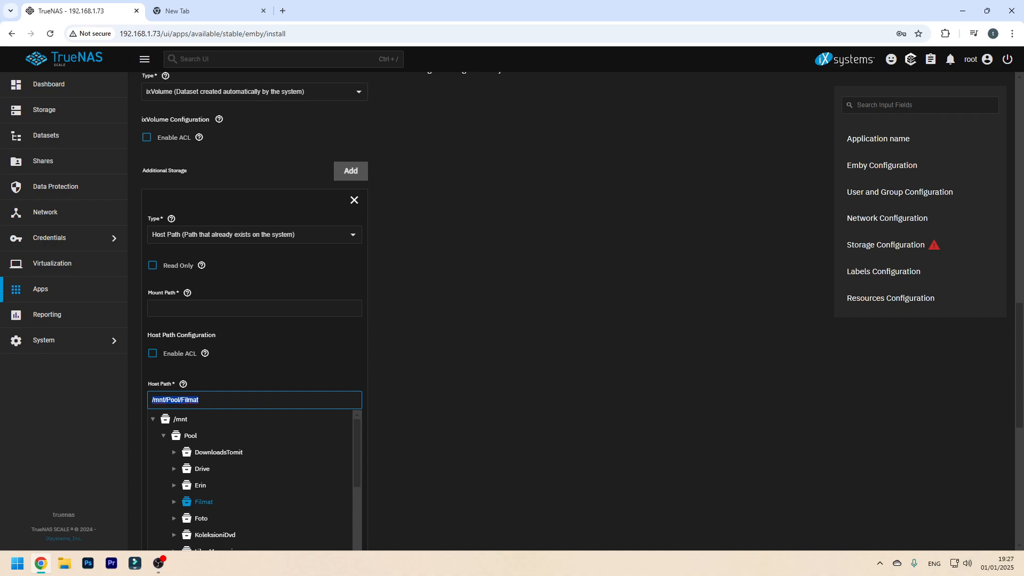
pyautogui.click(197, 309)
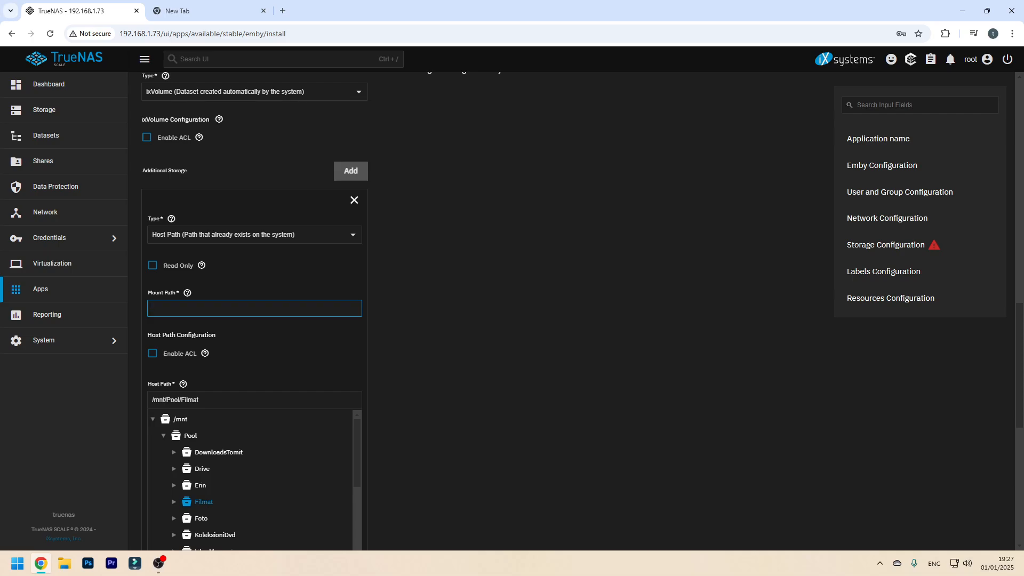
pyautogui.hotkey('ctrl', 'v')
# - Enable passthrough of available non-NVIDIA GPUs and install the Emby app
pyautogui.scroll(-8, 480, 309)
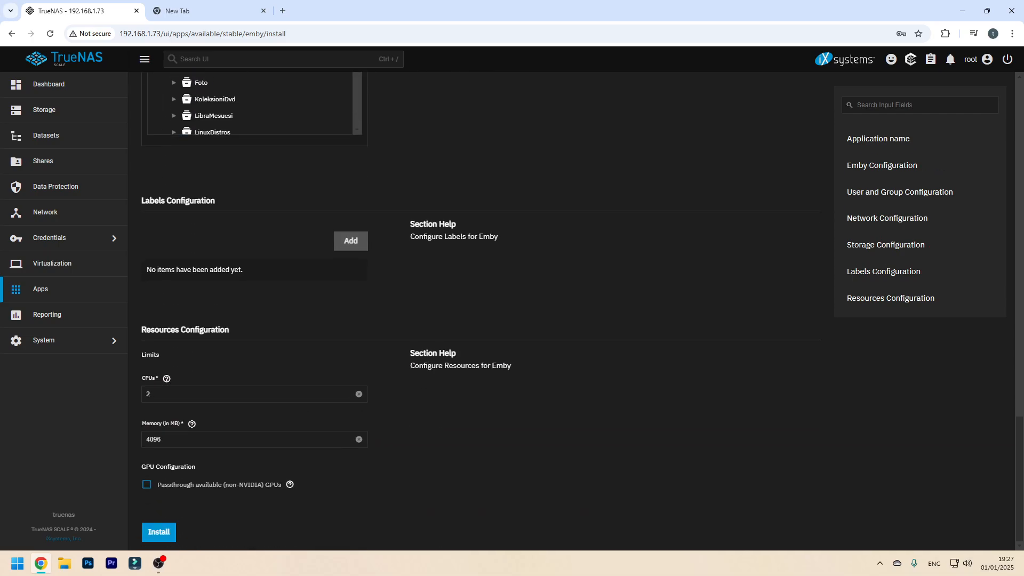
pyautogui.click(146, 485)
pyautogui.click(158, 532)
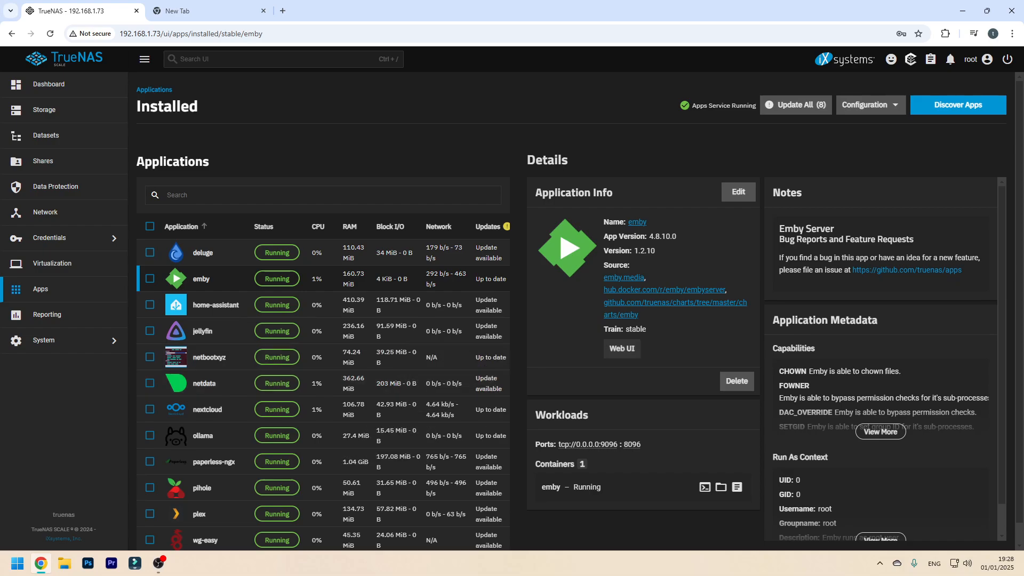
# - Open Emby's web interface and set the preferred display language to English (United States) in the setup wizard
pyautogui.click(621, 348)
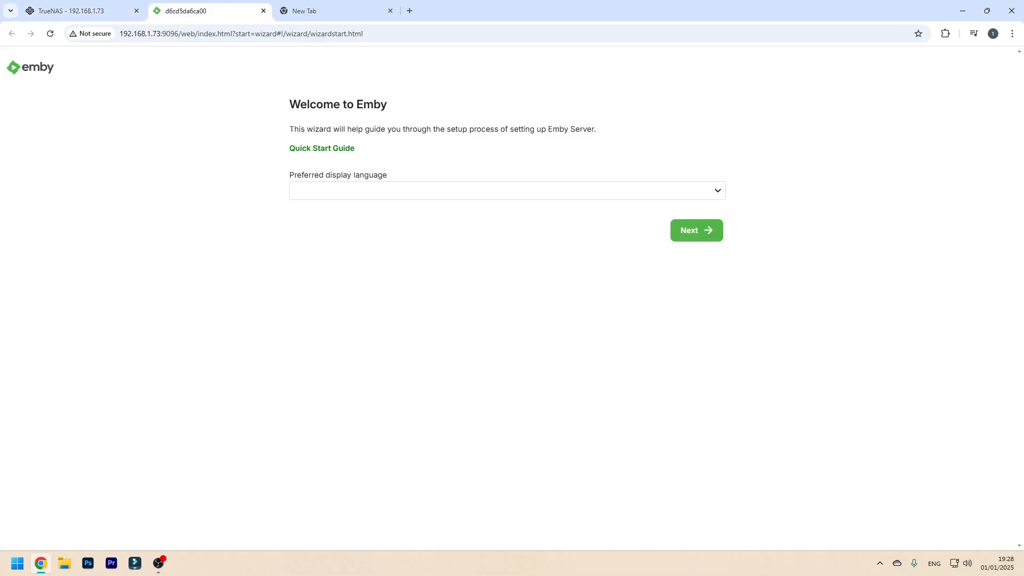
pyautogui.click(506, 191)
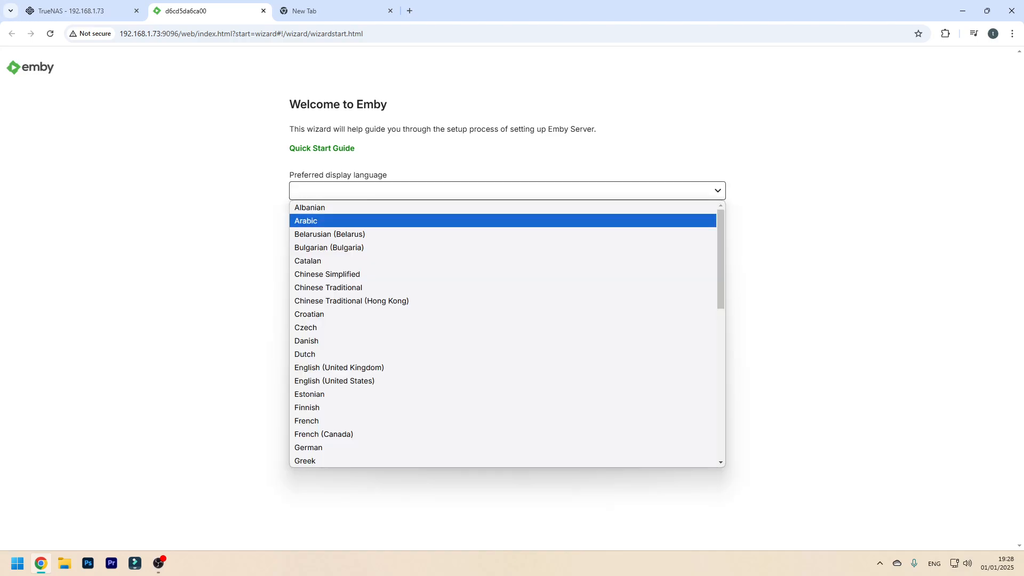
pyautogui.click(334, 380)
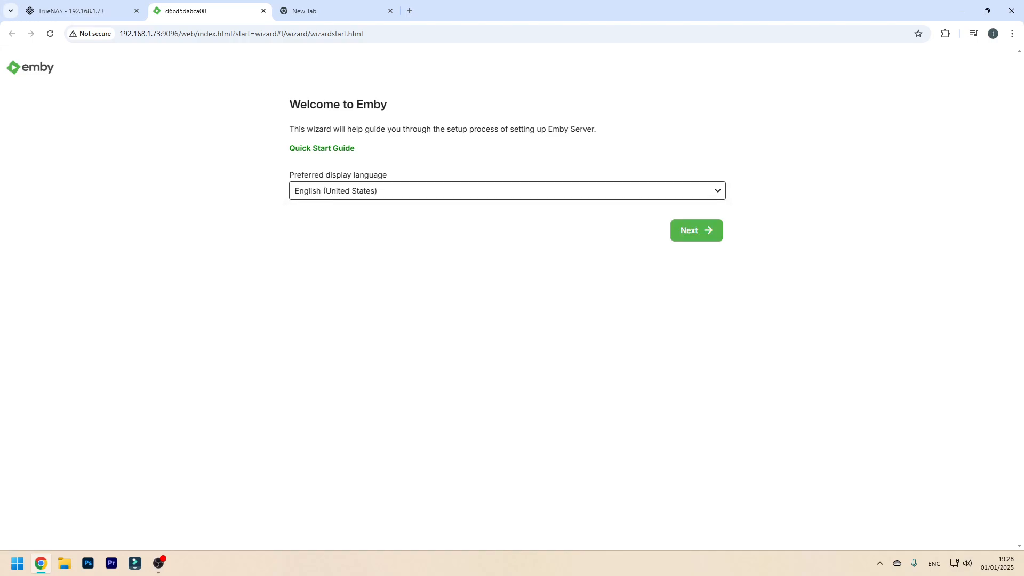
pyautogui.click(697, 231)
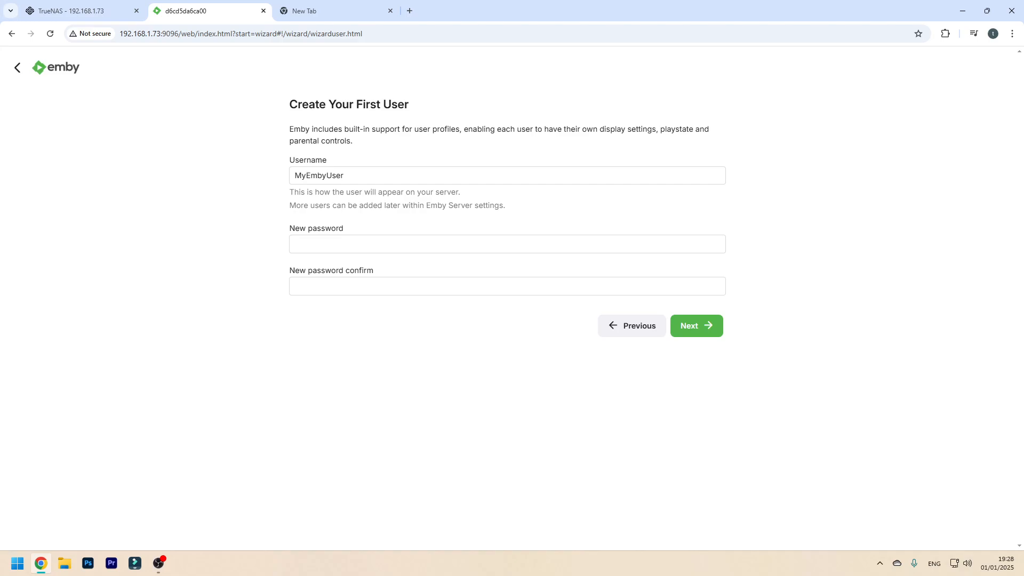
# - Create the first Emby user by entering the username, the new password and its confirmation
pyautogui.moveTo(350, 176); pyautogui.dragTo(292, 176)
pyautogui.write('Tomas')
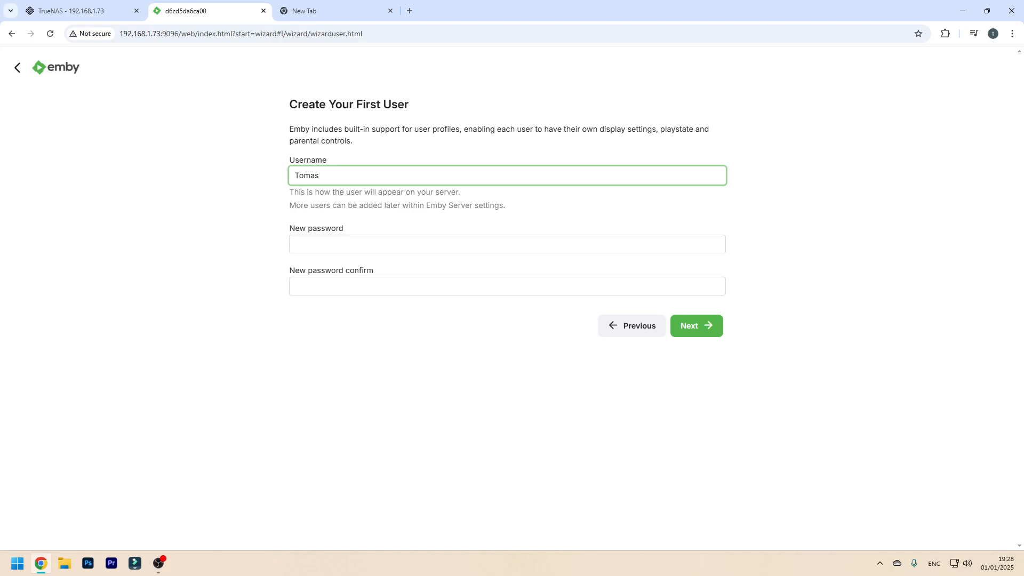
pyautogui.press('Tab')
pyautogui.write('••')
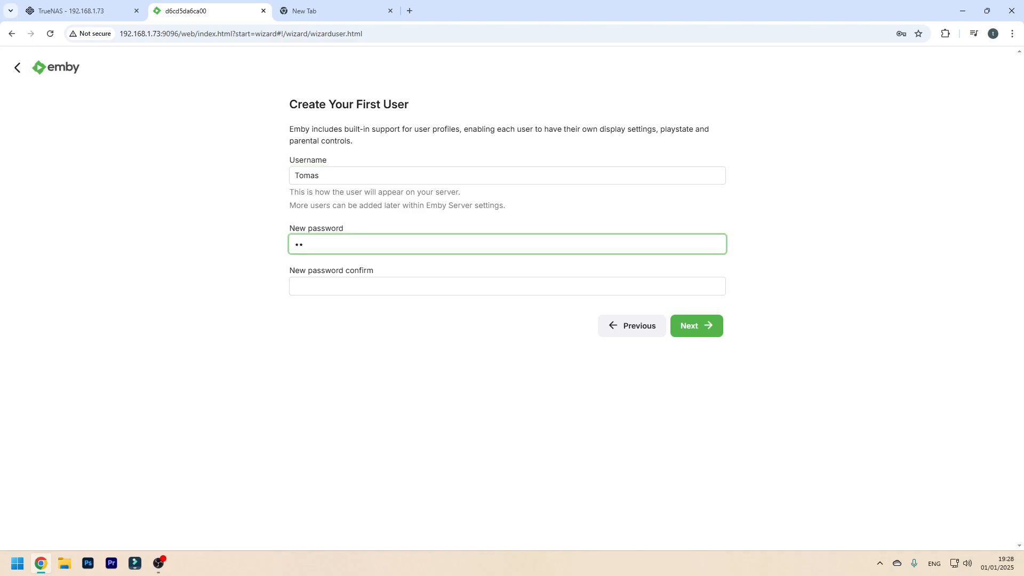
pyautogui.press('Tab')
pyautogui.write('••')
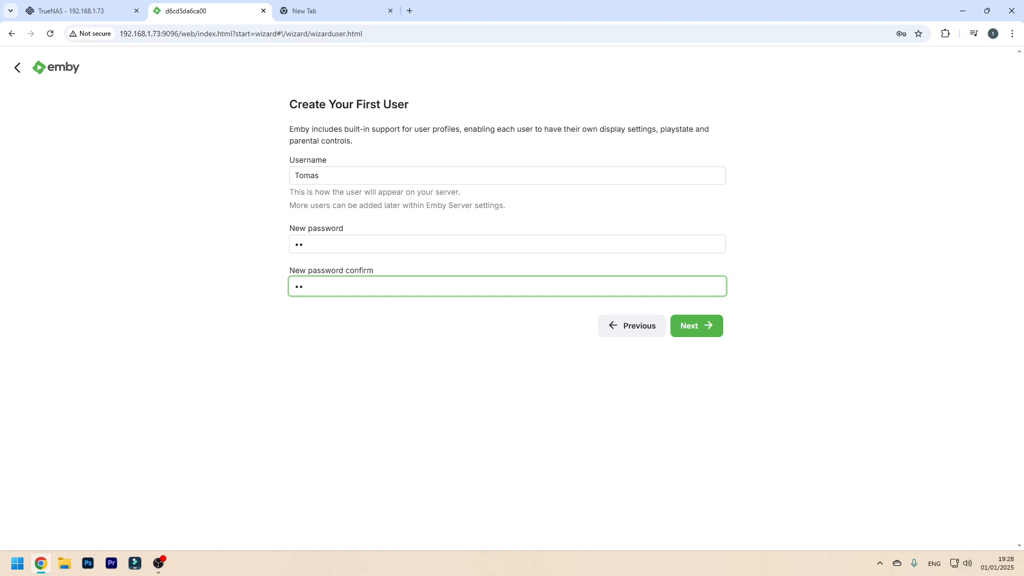
pyautogui.press('Return')
# - Start a new media library in the setup wizard with the content type Movies
pyautogui.click(527, 121)
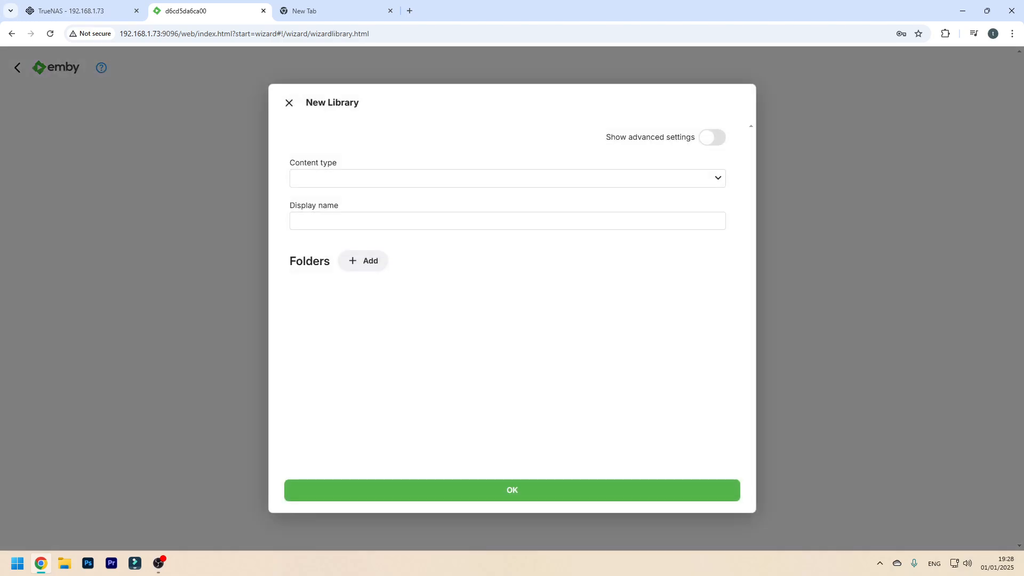
pyautogui.click(507, 178)
pyautogui.click(507, 208)
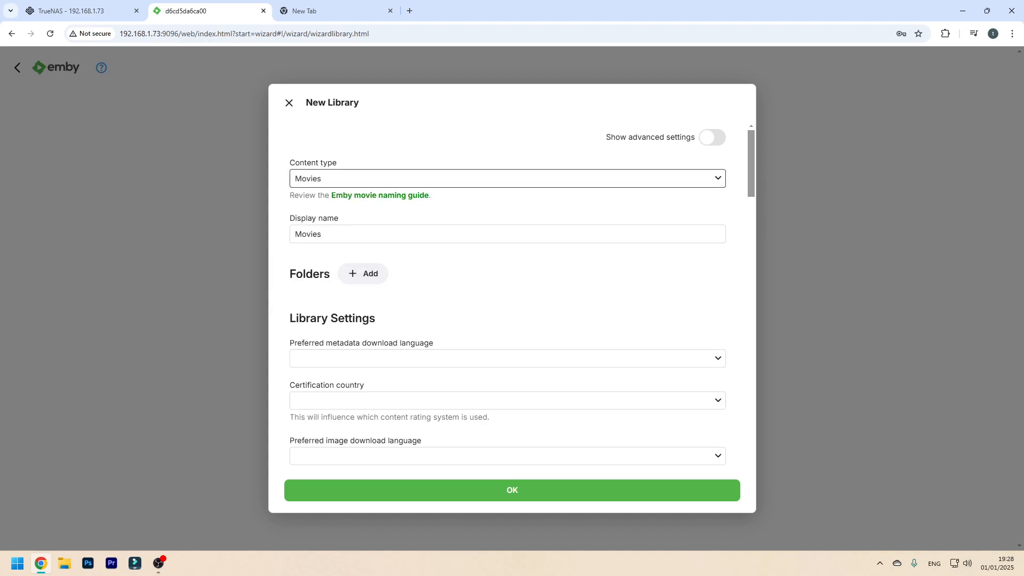
# - Add the folder /mnt/Pool/Filmat/movies to the Movies library
pyautogui.click(363, 273)
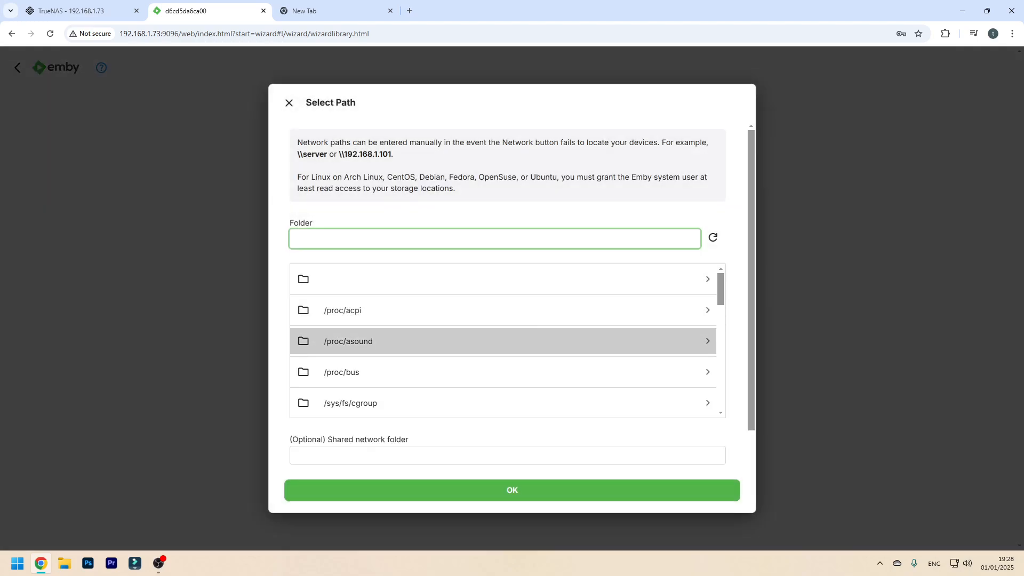
pyautogui.scroll(-2, 373, 341)
pyautogui.scroll(-2, 503, 341)
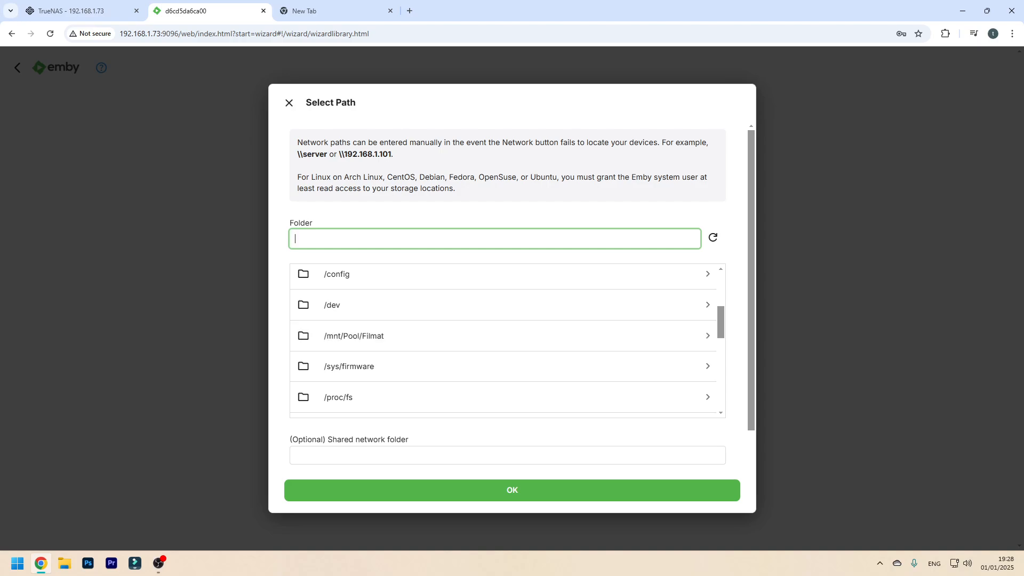
pyautogui.click(373, 336)
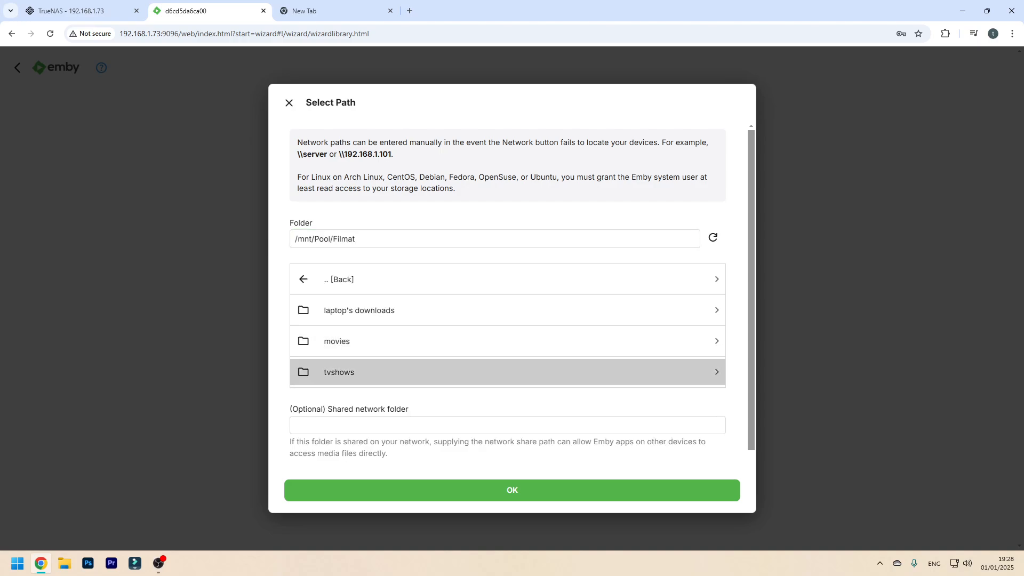
pyautogui.click(373, 341)
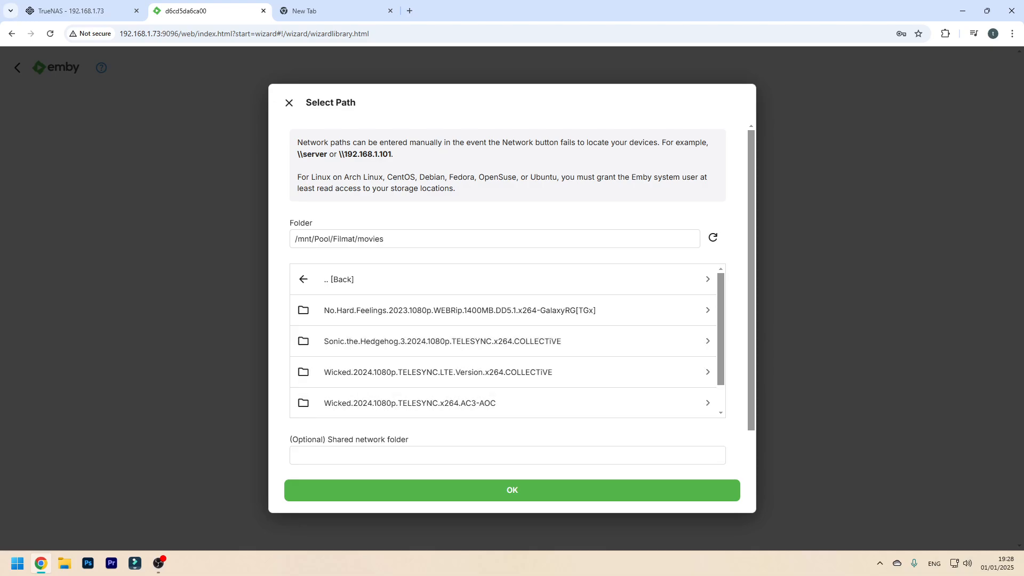
pyautogui.click(511, 490)
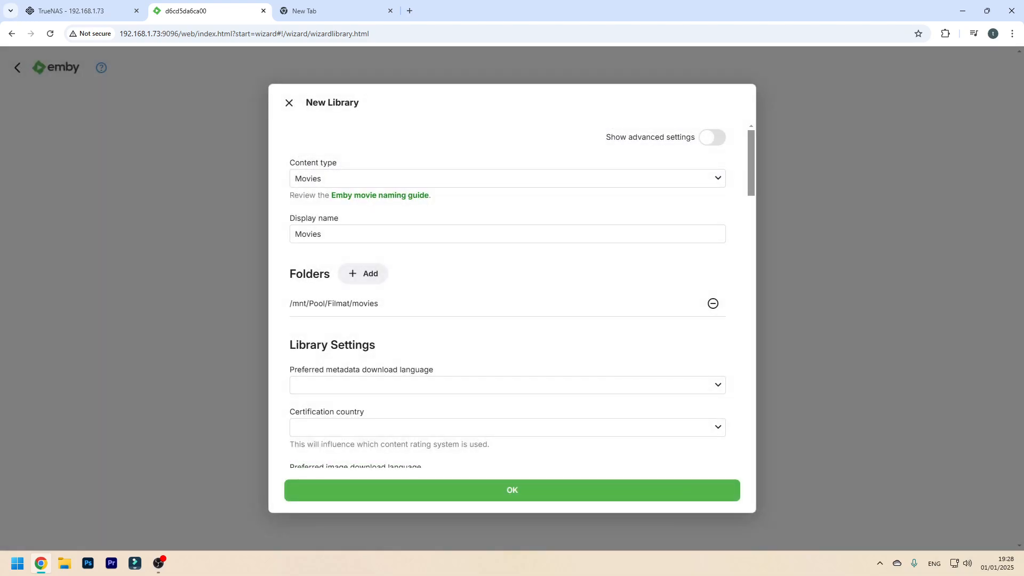
# - Set the Movies library's preferred metadata download language to English and its certification country to Albania
pyautogui.scroll(-1, 507, 330)
pyautogui.click(507, 331)
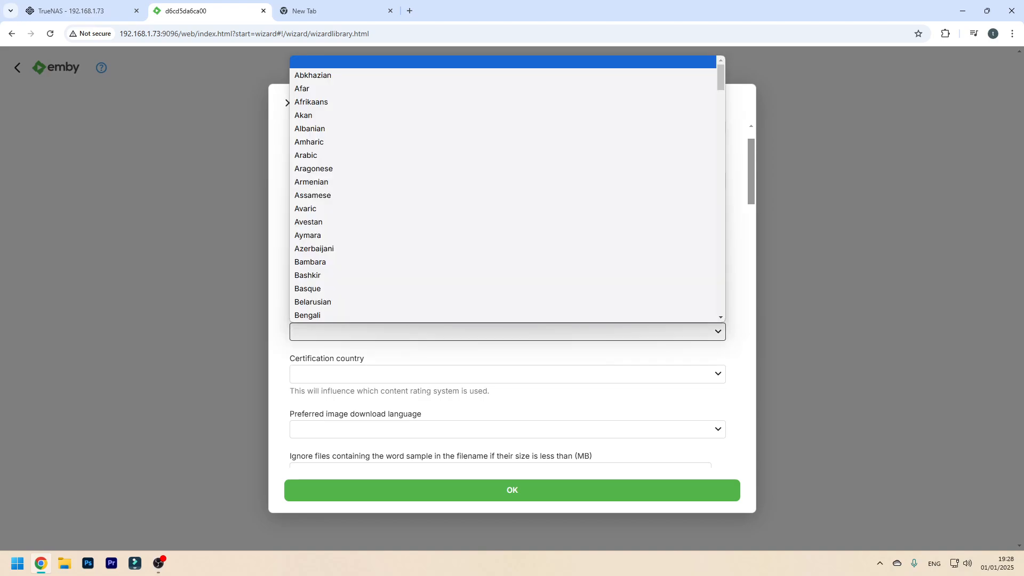
pyautogui.scroll(-8, 507, 272)
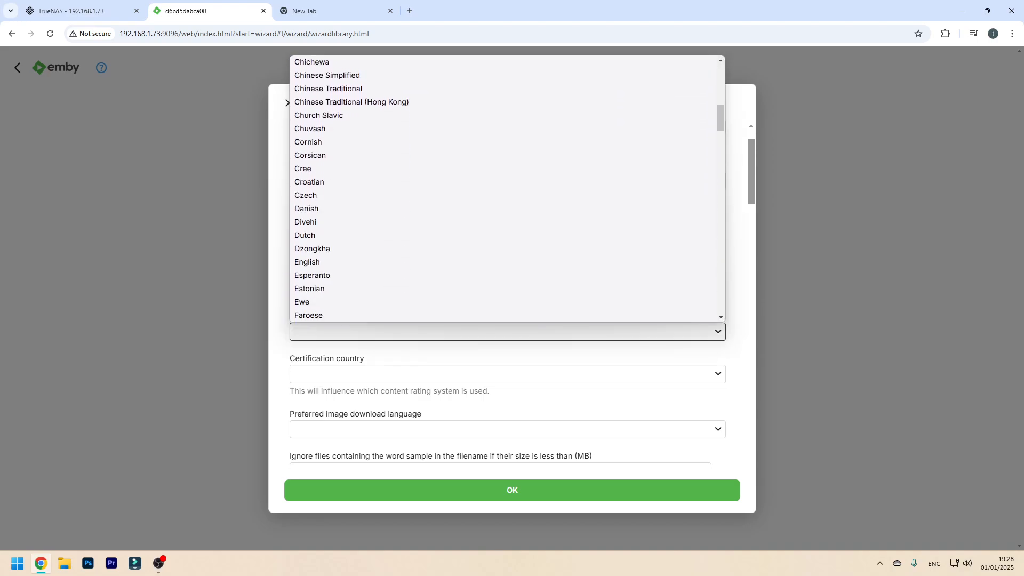
pyautogui.scroll(-3, 507, 213)
pyautogui.click(507, 156)
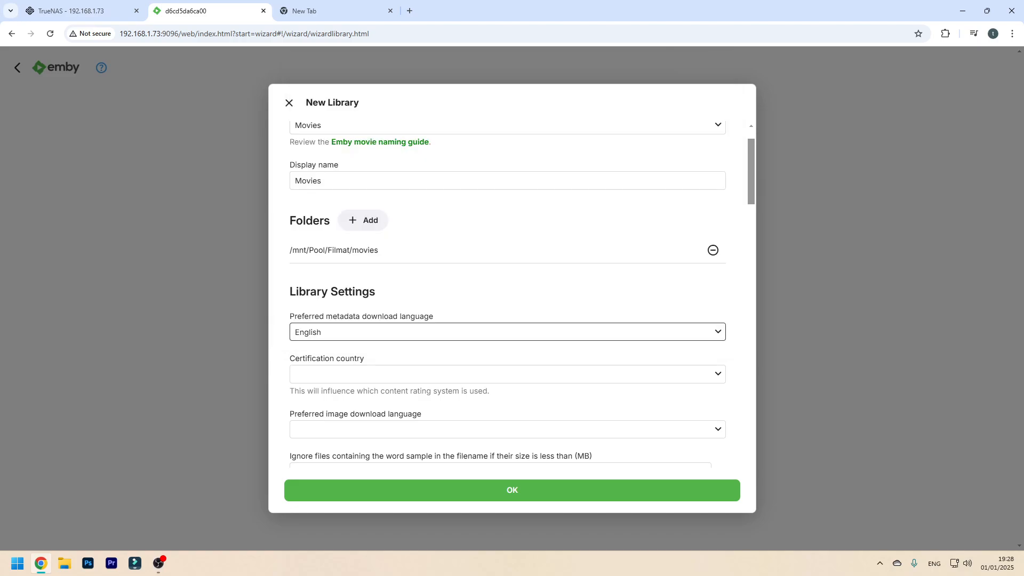
pyautogui.click(506, 373)
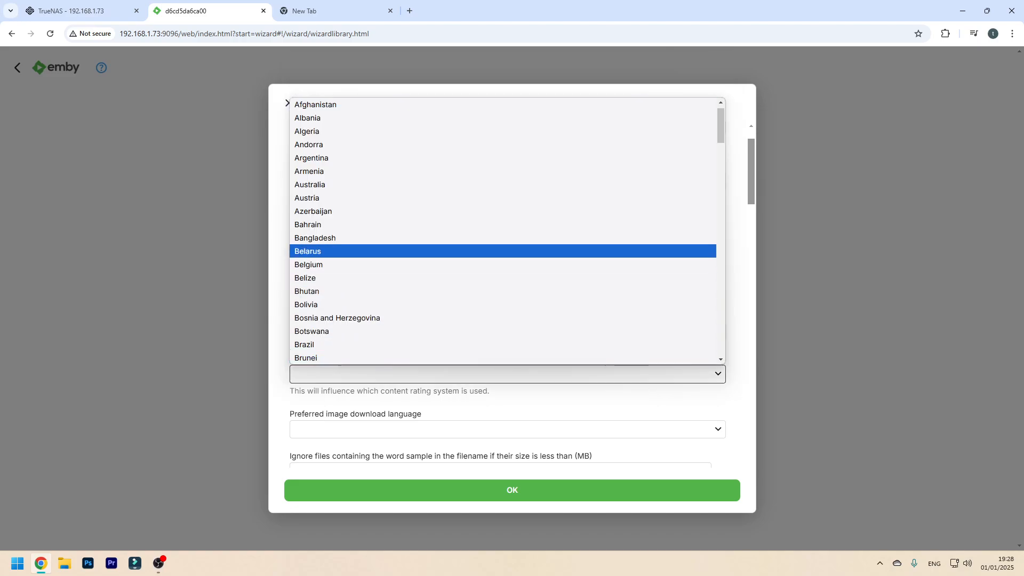
pyautogui.scroll(1, 507, 245)
pyautogui.click(507, 131)
# - Set the Movies library's preferred image download language to English
pyautogui.scroll(-1, 507, 293)
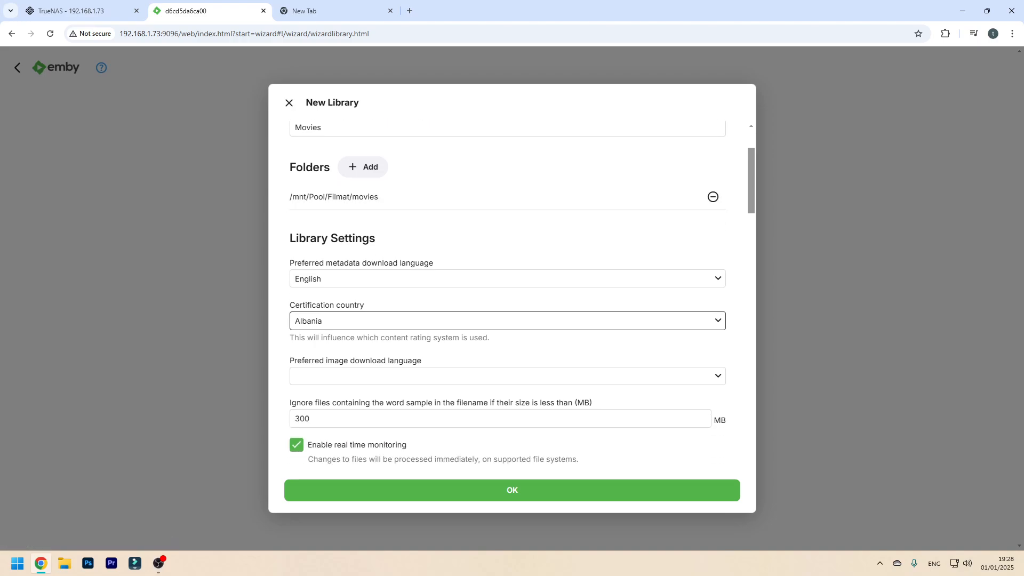
pyautogui.click(507, 376)
pyautogui.scroll(-4, 507, 235)
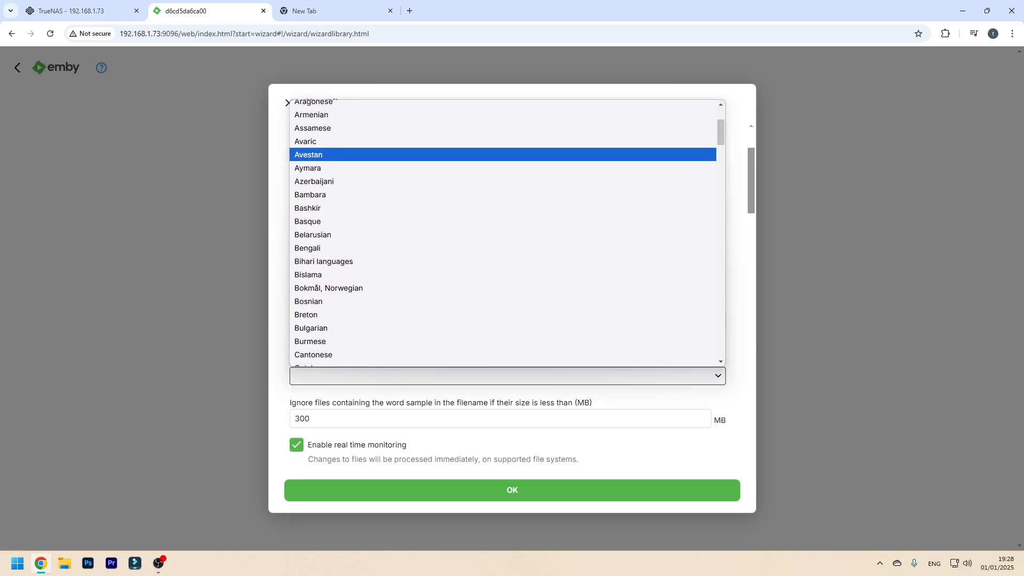
pyautogui.scroll(-6, 507, 235)
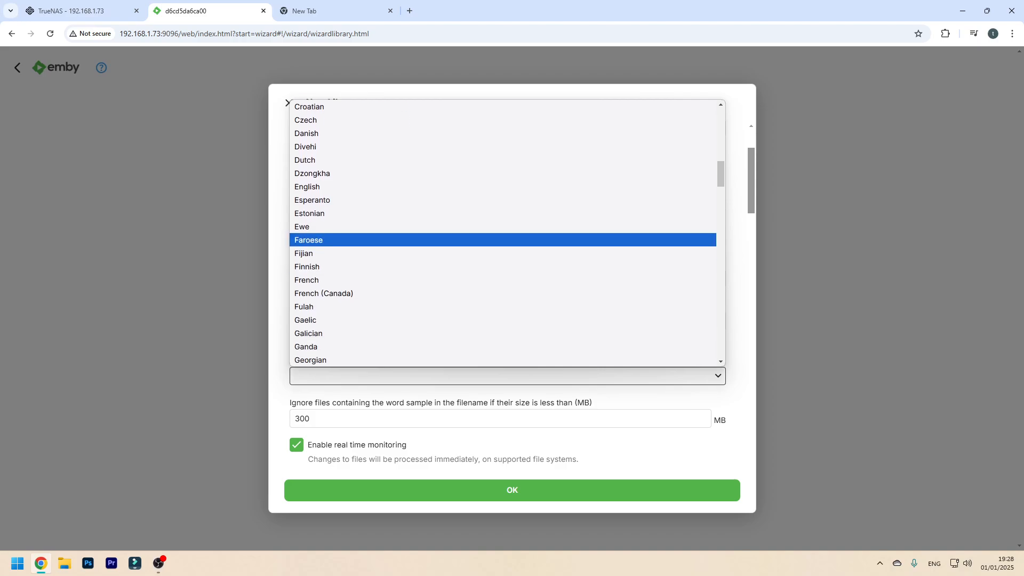
pyautogui.click(507, 187)
# - Review the remaining metadata, image, subtitle and playback settings of the Movies library and save the library with their defaults
pyautogui.scroll(-4, 507, 293)
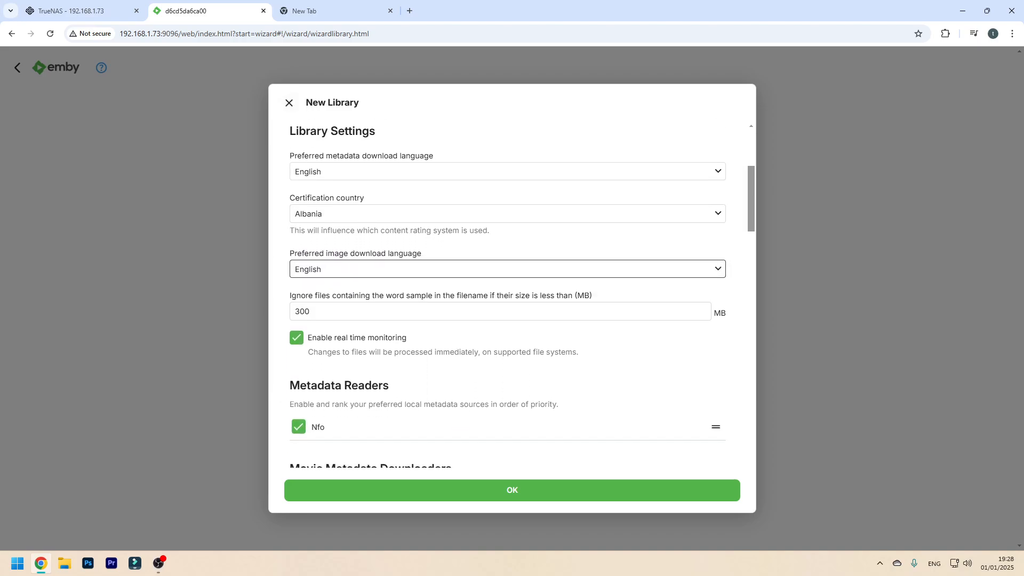
pyautogui.scroll(-3, 507, 367)
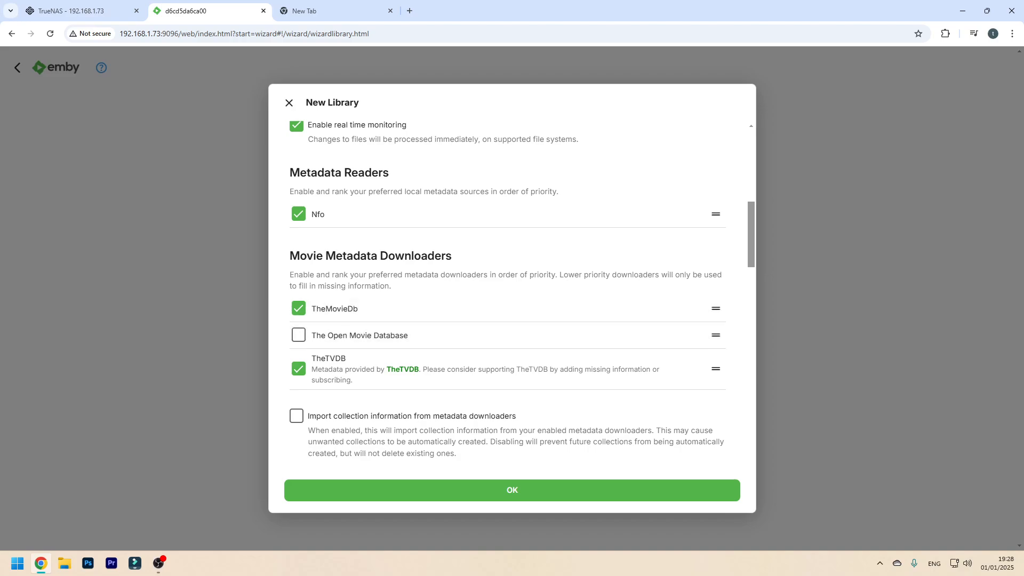
pyautogui.scroll(-2, 507, 320)
pyautogui.scroll(-4, 507, 293)
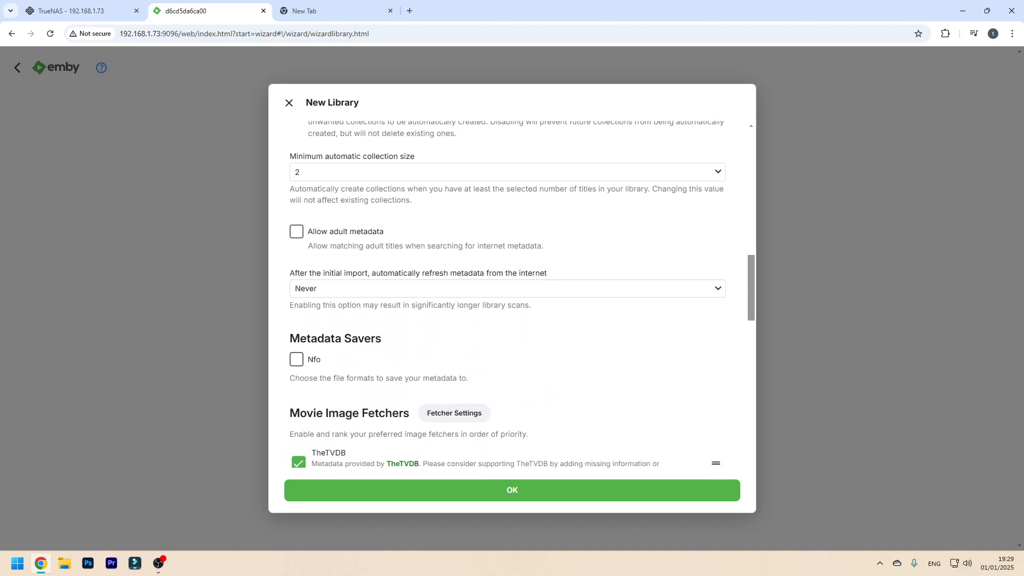
pyautogui.scroll(1, 507, 293)
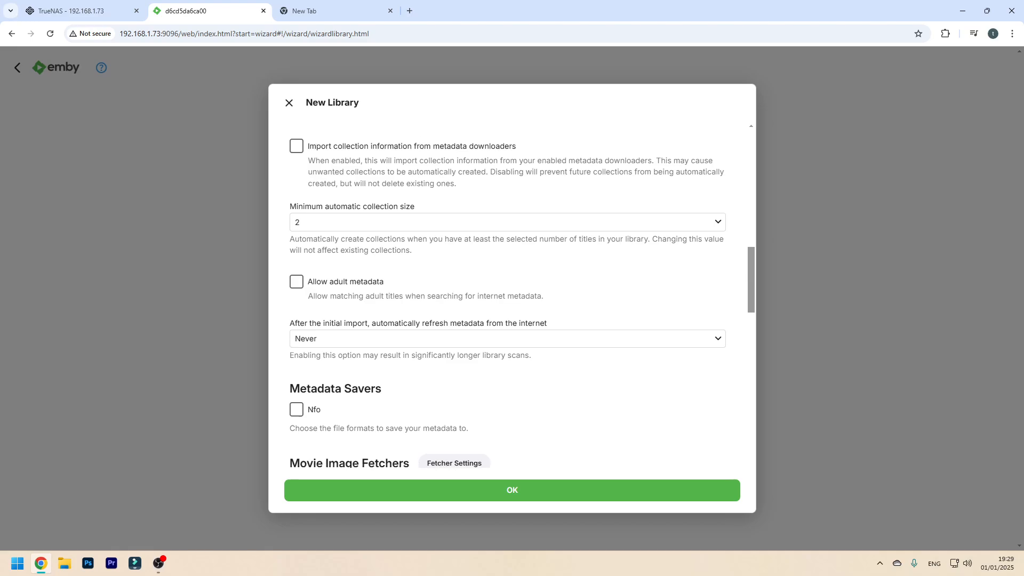
pyautogui.scroll(-7, 506, 357)
pyautogui.scroll(-10, 507, 294)
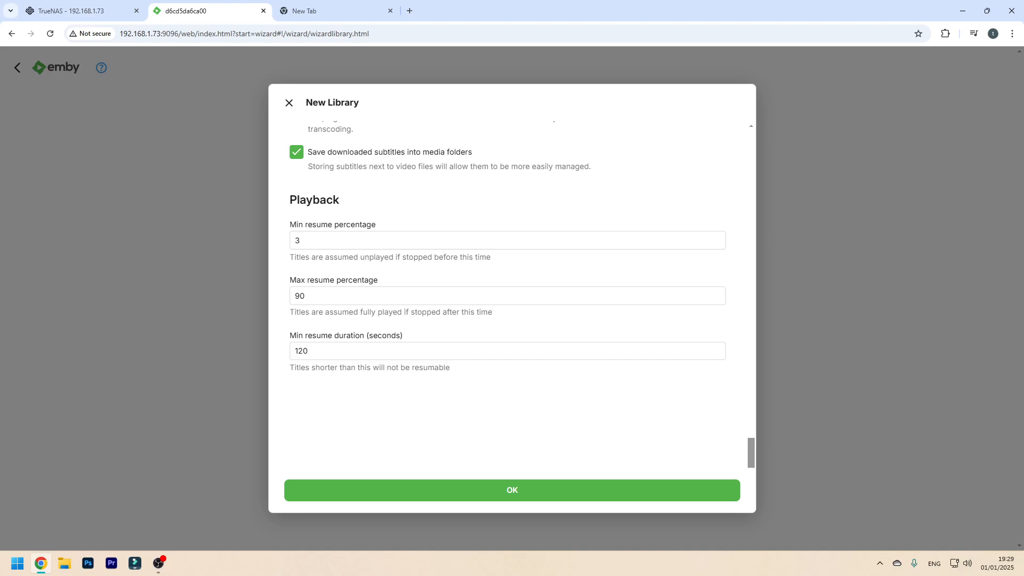
pyautogui.click(512, 489)
# - Start another new media library with the content type TV shows
pyautogui.click(526, 119)
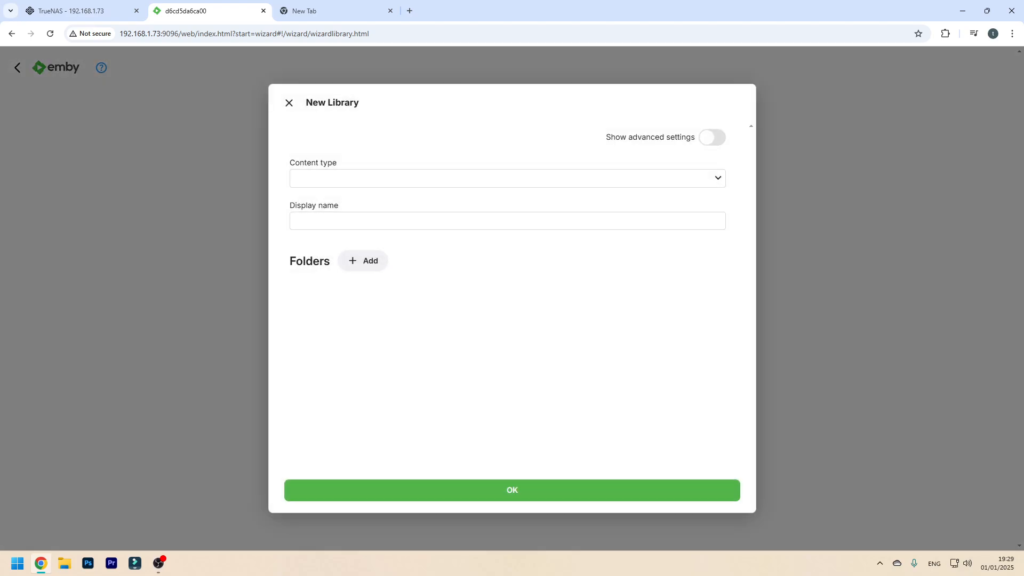
pyautogui.click(507, 178)
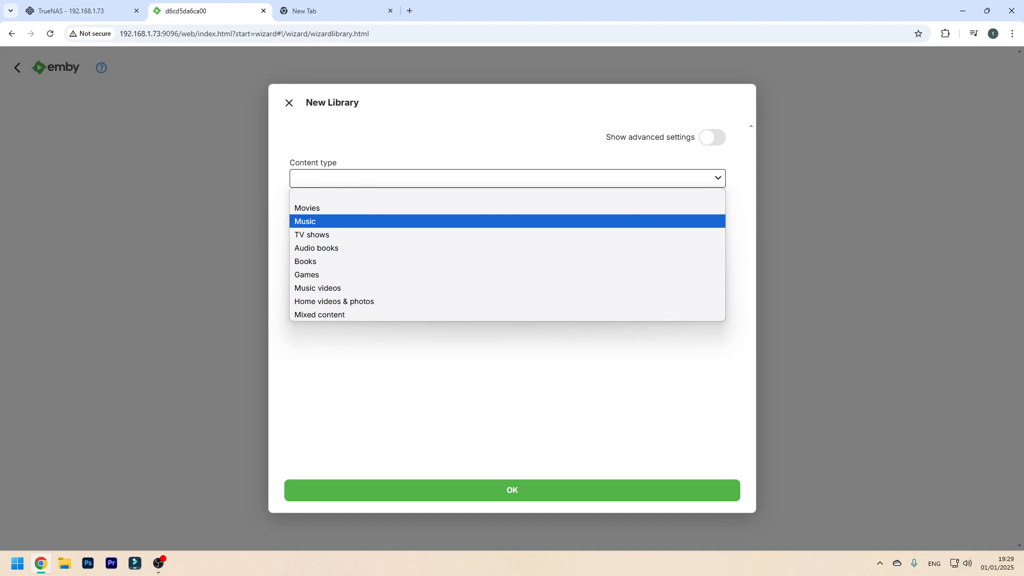
pyautogui.press('Down')
pyautogui.press('Down')
pyautogui.press('Down')
pyautogui.press('Down')
pyautogui.press('Up')
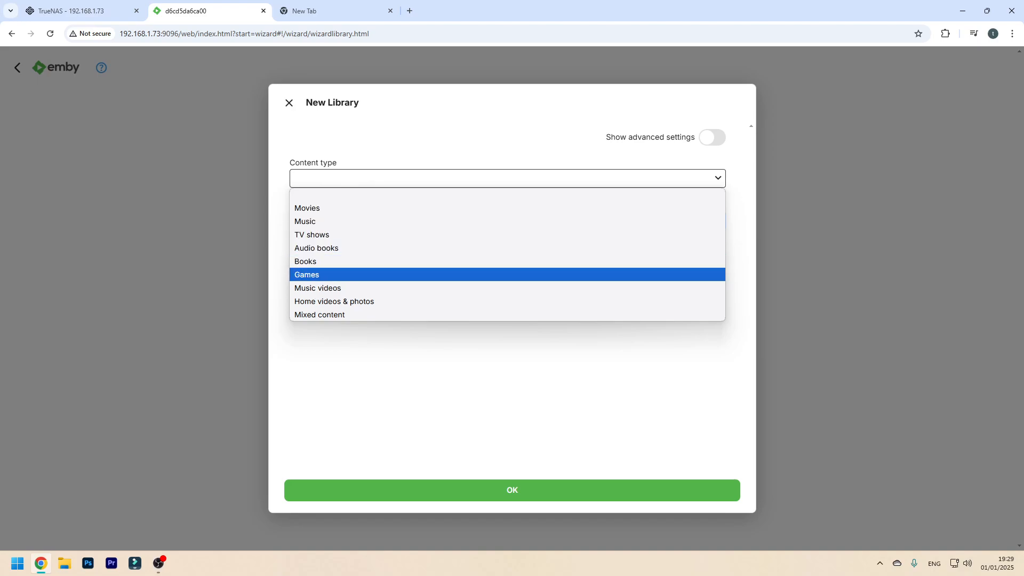
pyautogui.press('Return')
pyautogui.press('space')
pyautogui.press('Up')
pyautogui.press('Up')
pyautogui.press('Up')
pyautogui.press('Up')
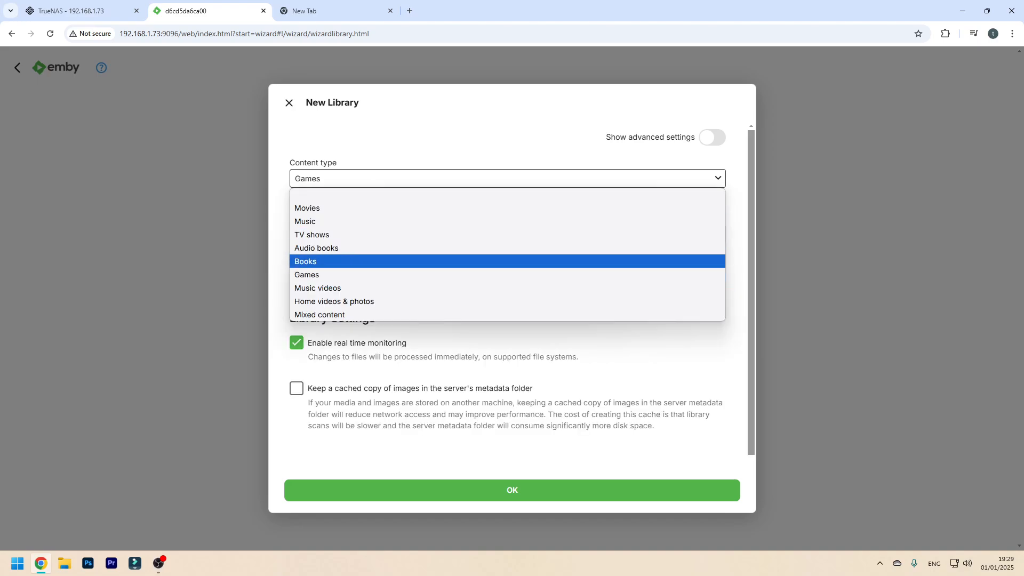
pyautogui.press('Down')
pyautogui.press('Return')
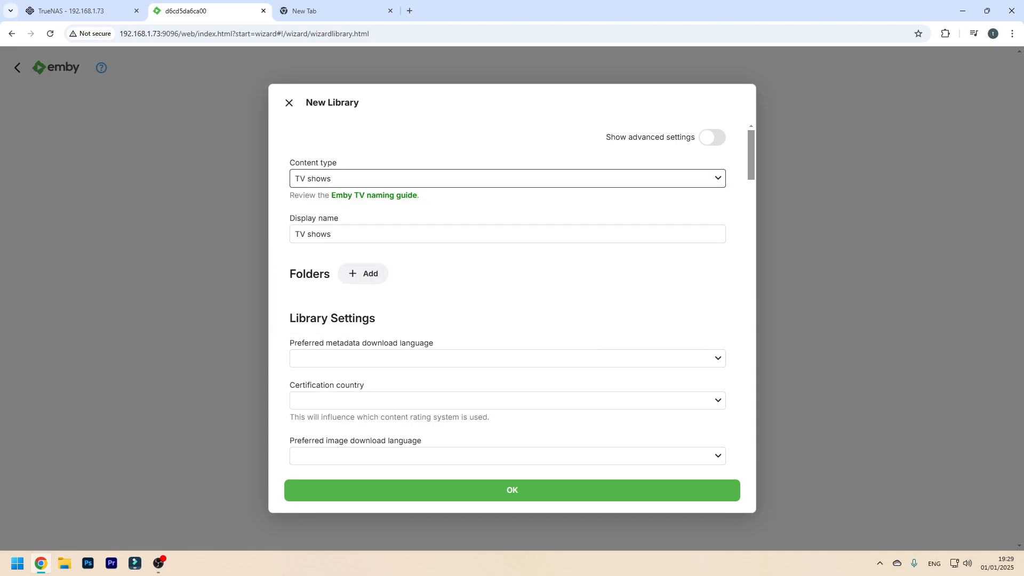
# - Add the folder /mnt/Pool/Filmat/tvshows to the TV shows library and save the library
pyautogui.click(363, 273)
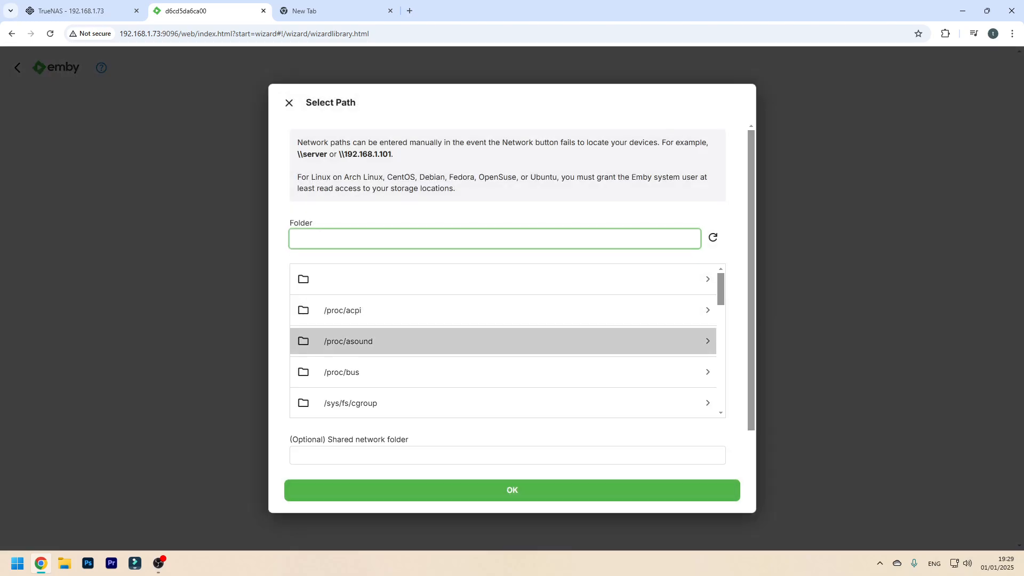
pyautogui.scroll(-3, 373, 341)
pyautogui.click(362, 337)
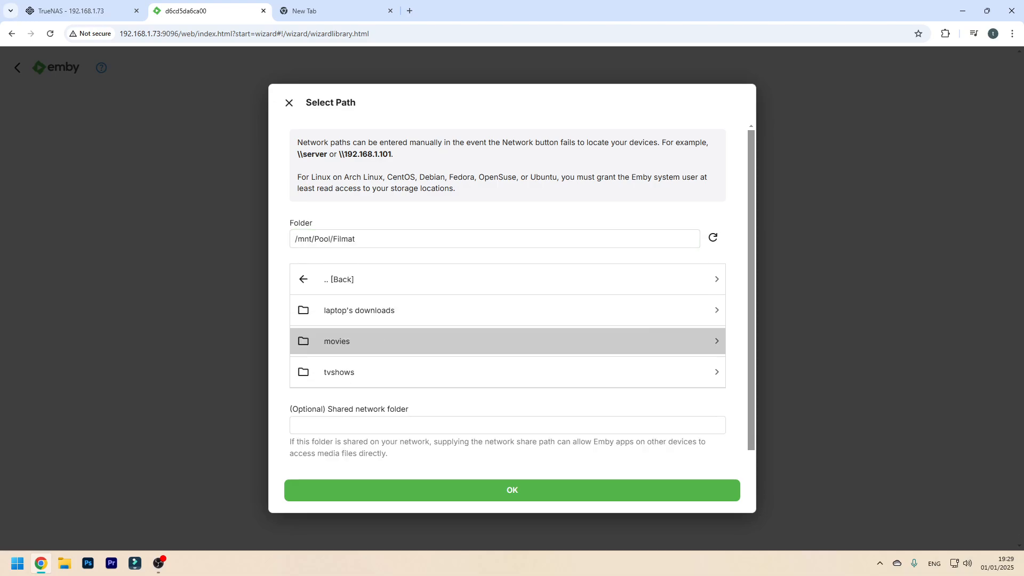
pyautogui.click(342, 372)
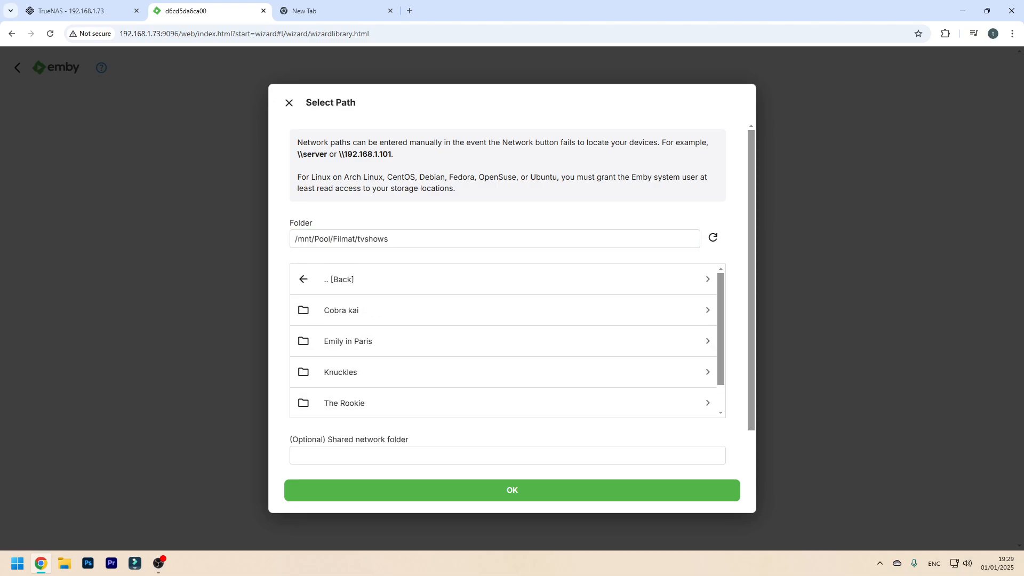
pyautogui.click(512, 490)
pyautogui.scroll(-7, 507, 411)
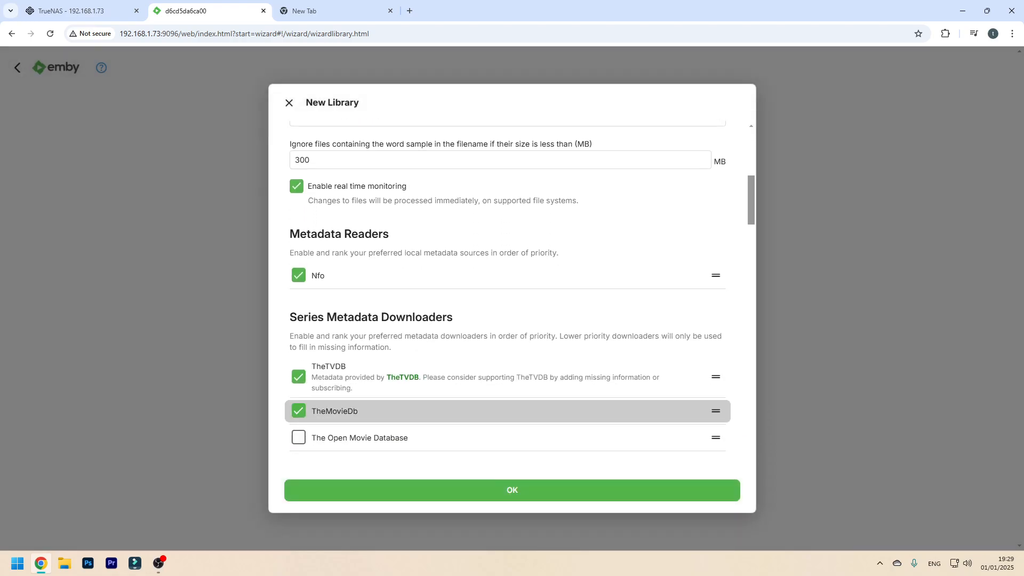
pyautogui.click(512, 490)
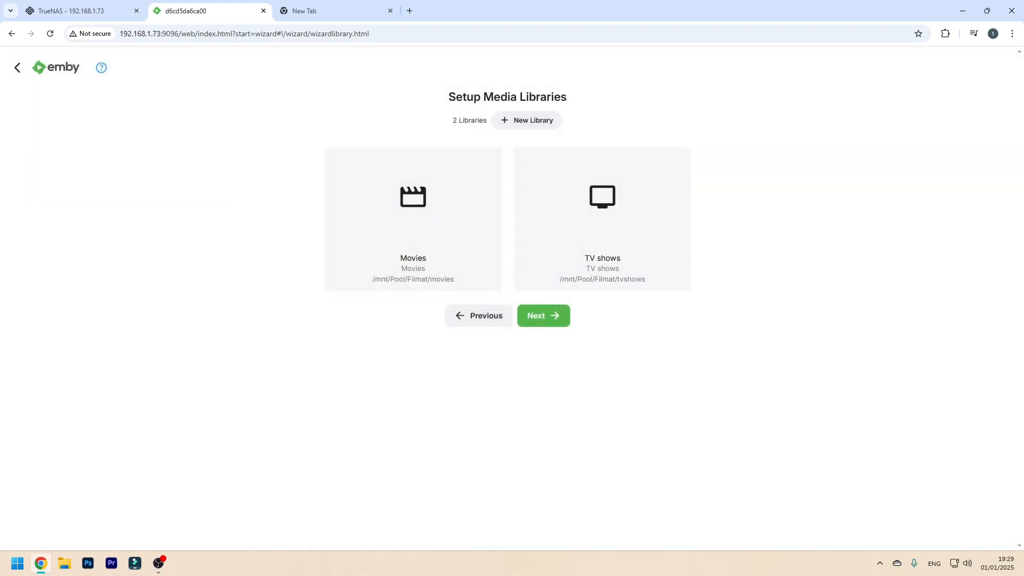
# - Finish the setup wizard, keeping automatic port mapping enabled and accepting the terms of use
pyautogui.click(543, 315)
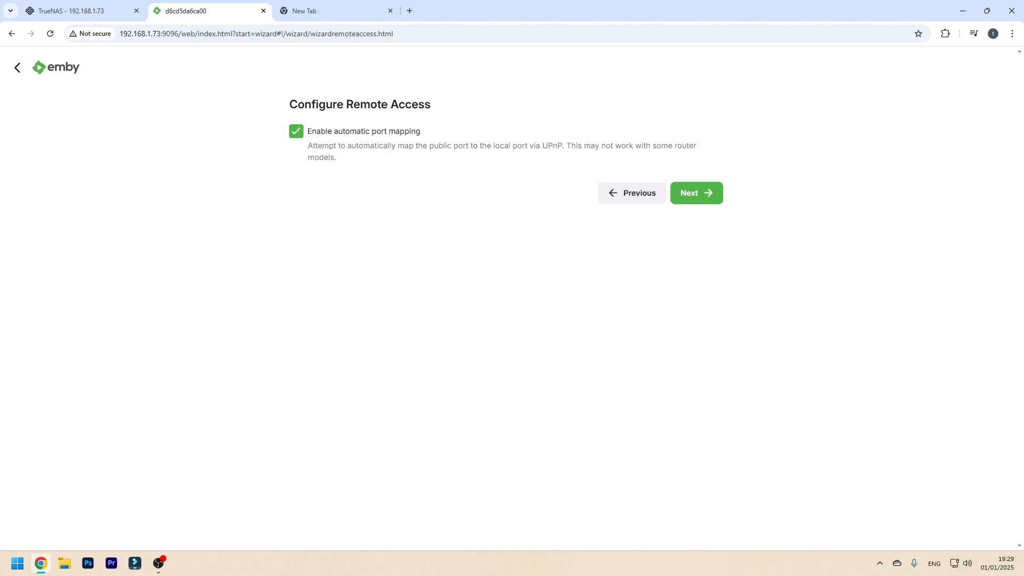
pyautogui.click(697, 193)
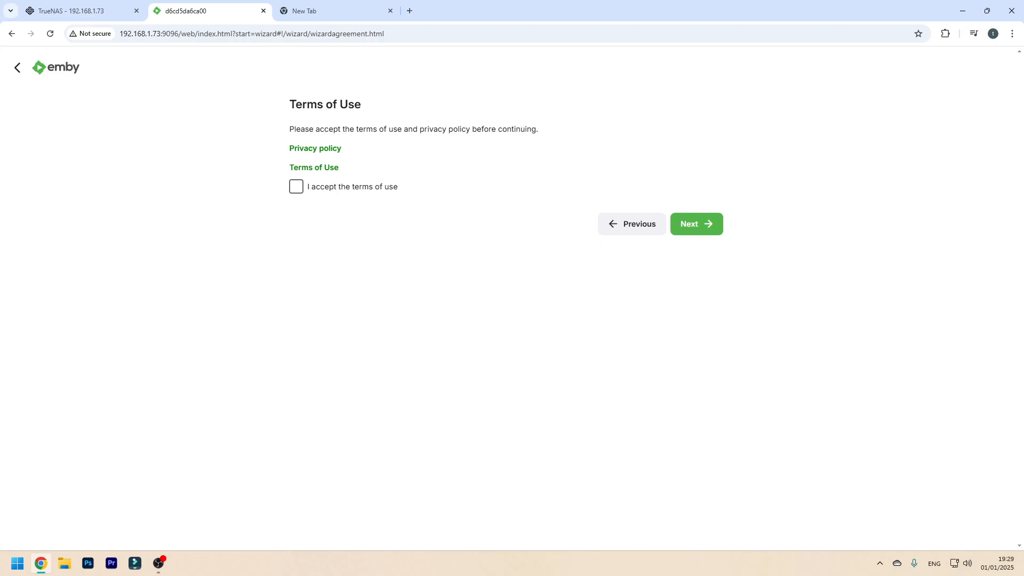
pyautogui.click(295, 187)
pyautogui.click(697, 223)
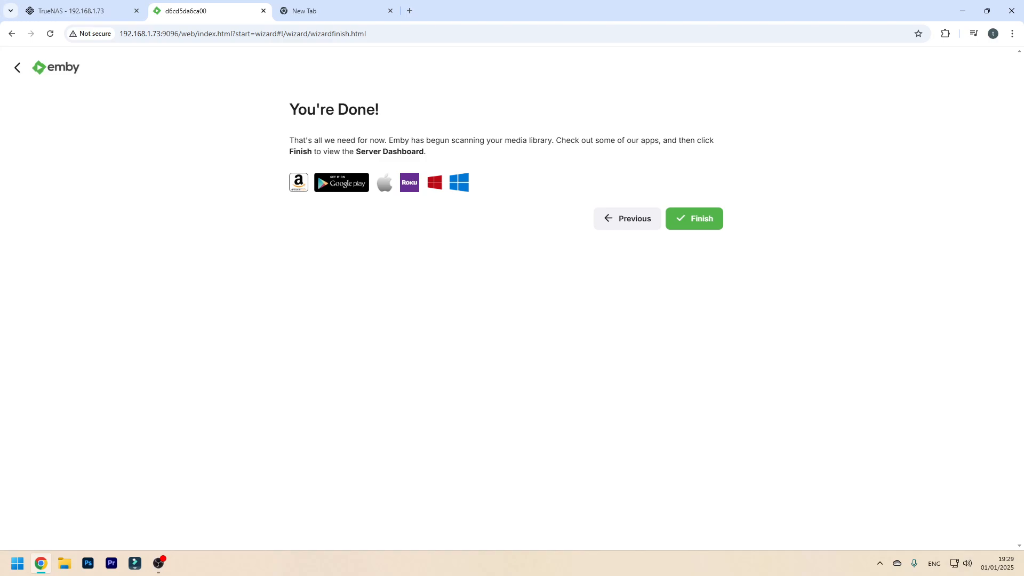
pyautogui.click(696, 224)
# - Sign in to the Emby server as the created user by entering the account password
pyautogui.click(402, 167)
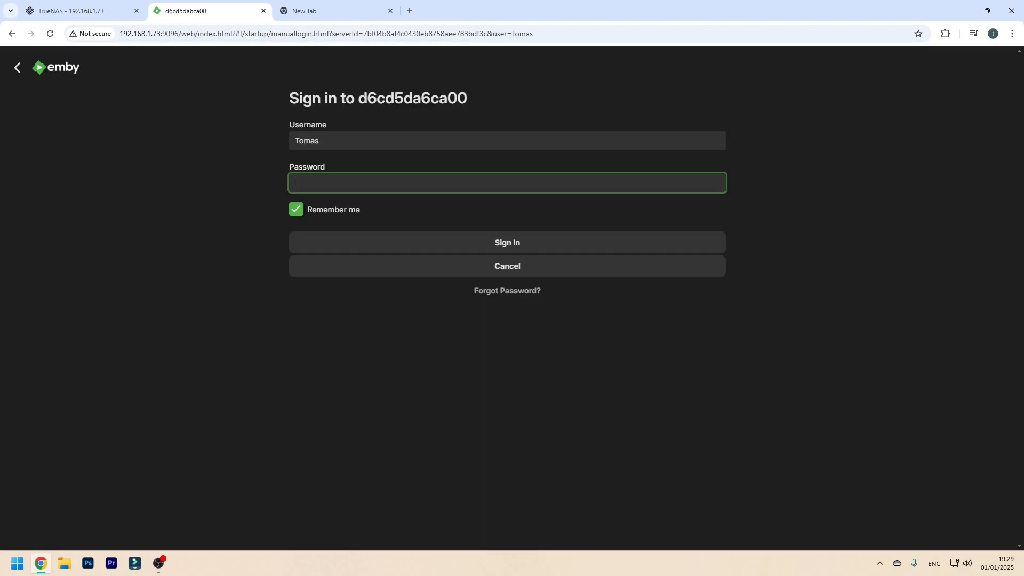
pyautogui.write('••')
pyautogui.press('Return')
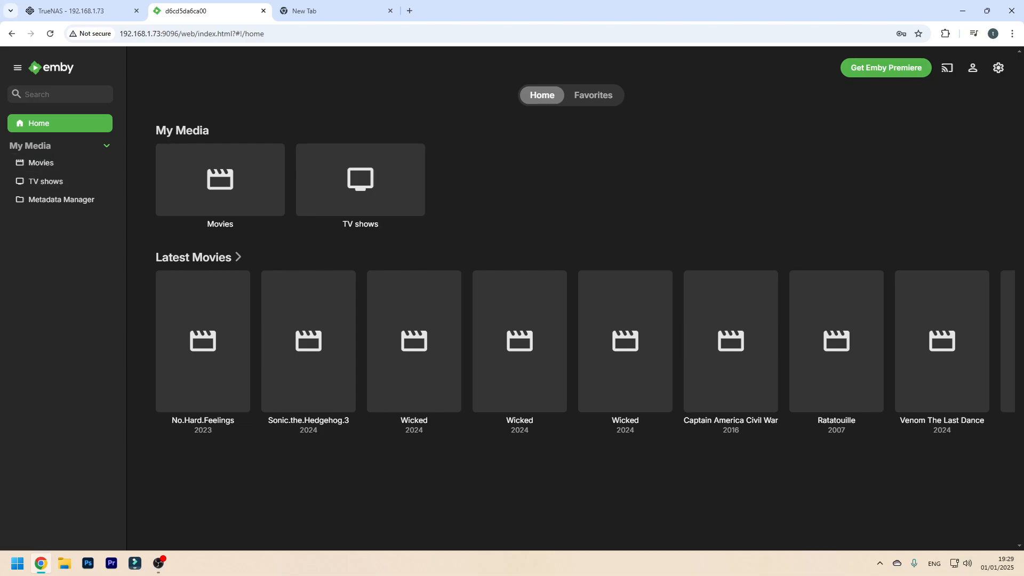
# - Open the Movies library and browse its titles
pyautogui.click(41, 163)
pyautogui.scroll(-10, 757, 214)
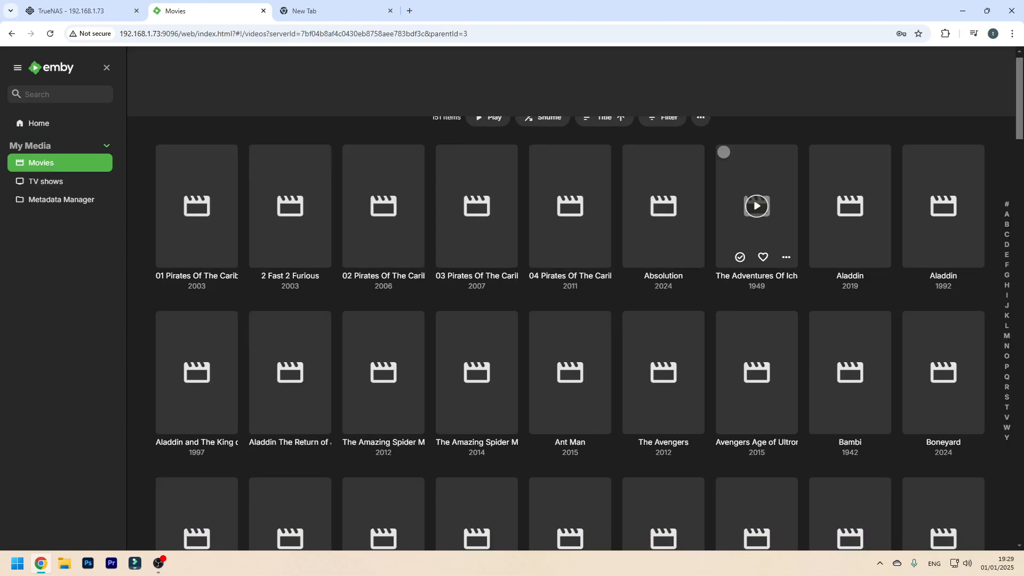
pyautogui.scroll(10, 850, 203)
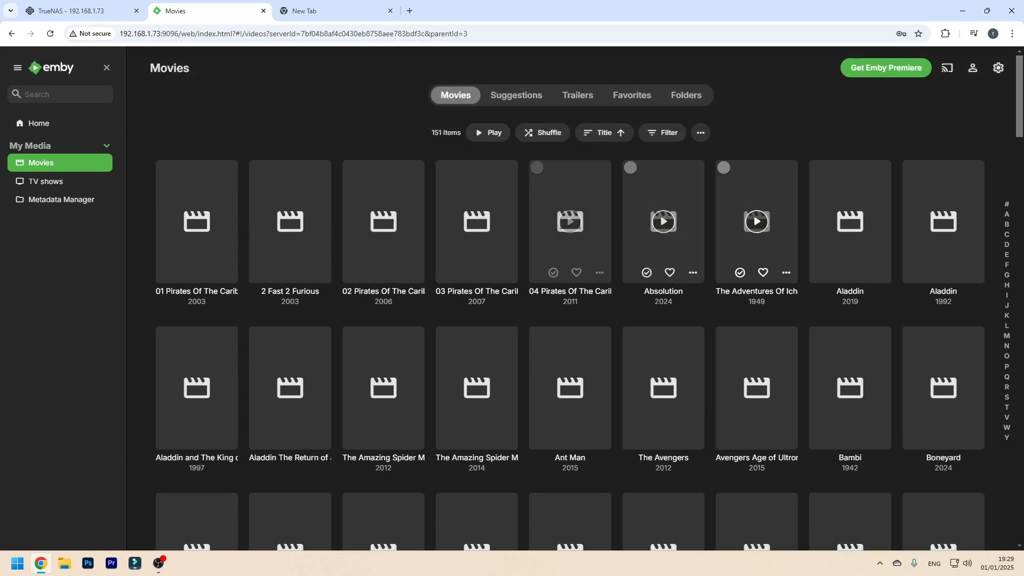
pyautogui.scroll(-3, 664, 221)
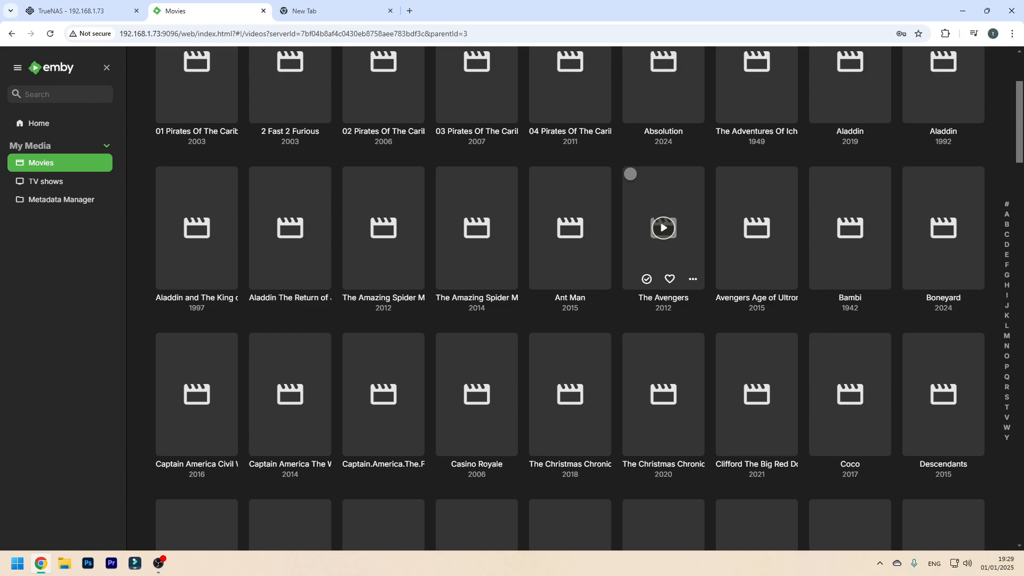
pyautogui.scroll(2, 664, 229)
pyautogui.scroll(-2, 671, 229)
# - Test playback of Diamonds Are Forever by seeking past the middle and near the end, and return to the Movies library
pyautogui.scroll(-7, 850, 213)
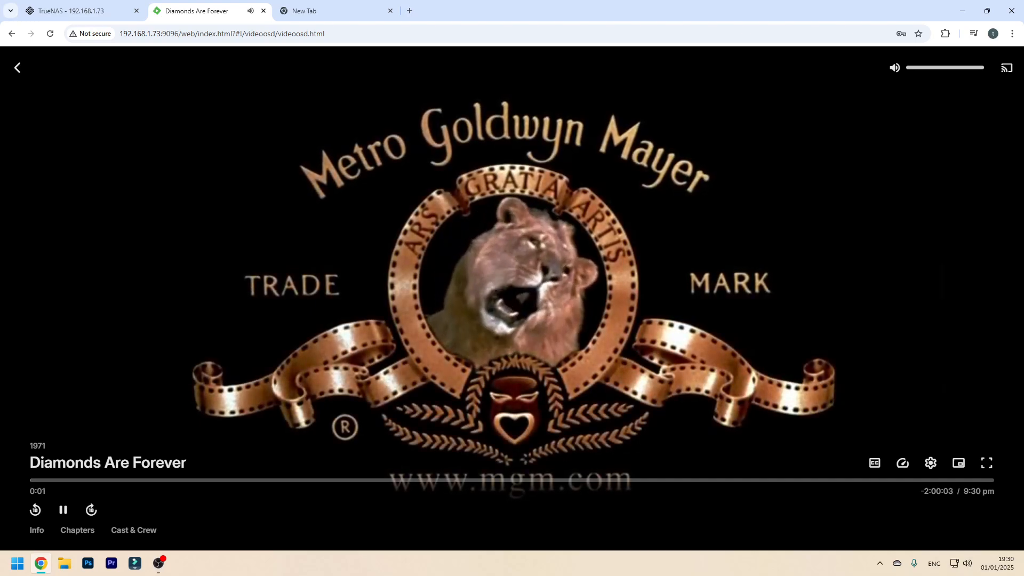
pyautogui.click(555, 480)
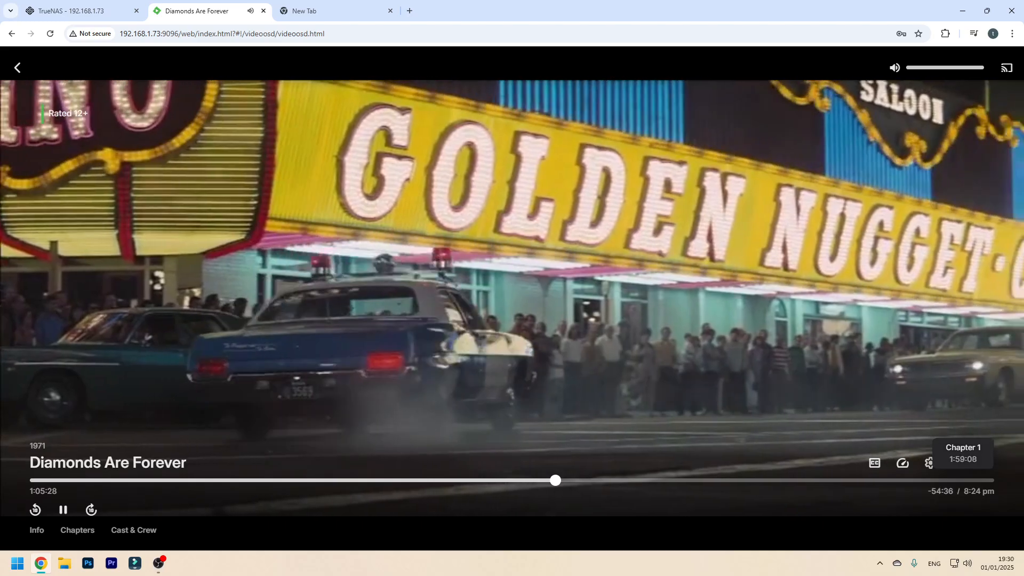
pyautogui.click(976, 480)
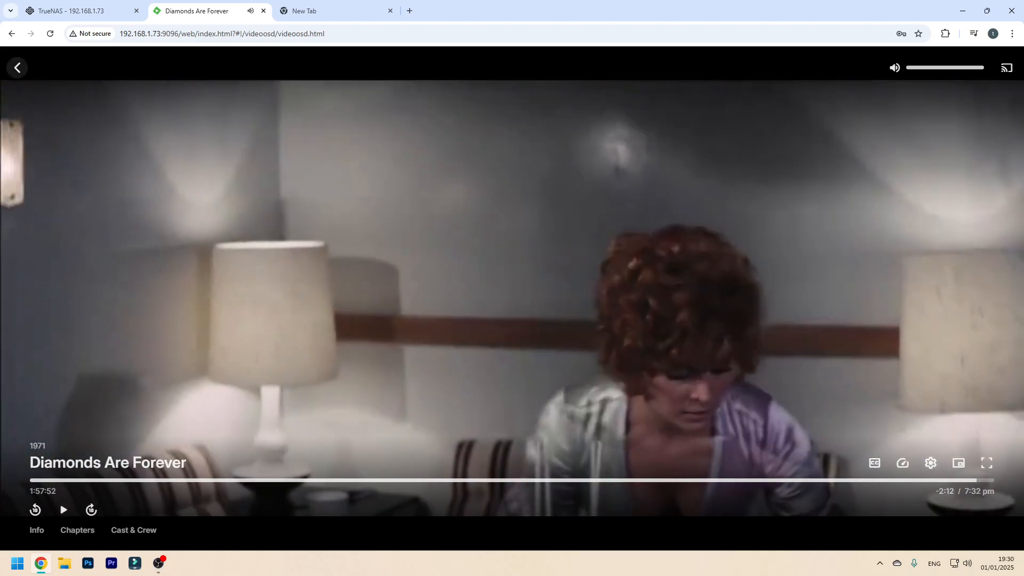
pyautogui.click(18, 68)
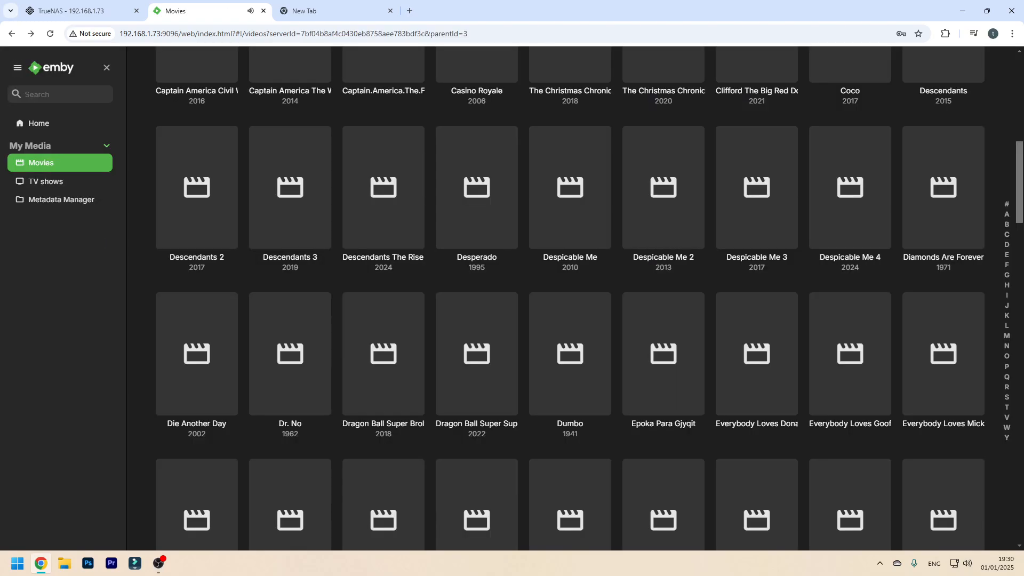
pyautogui.scroll(10, 197, 214)
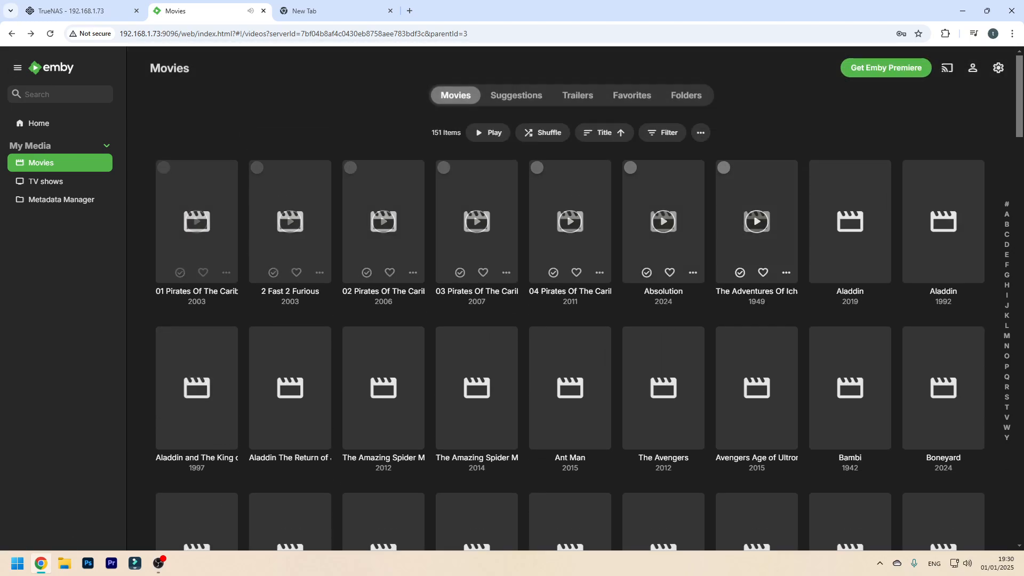
# - Open the Emby server's transcoding settings
pyautogui.click(997, 67)
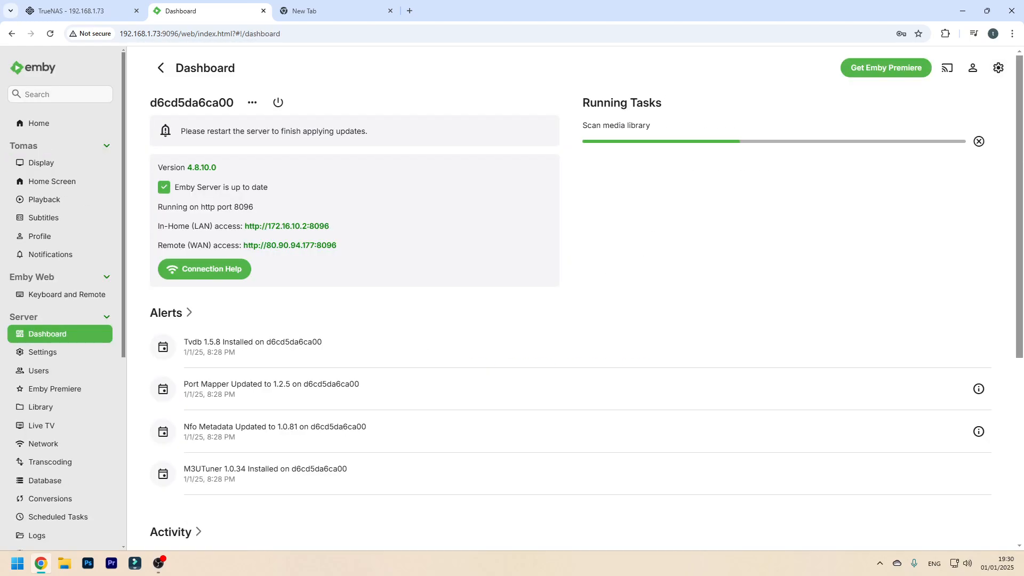
pyautogui.scroll(-1, 59, 389)
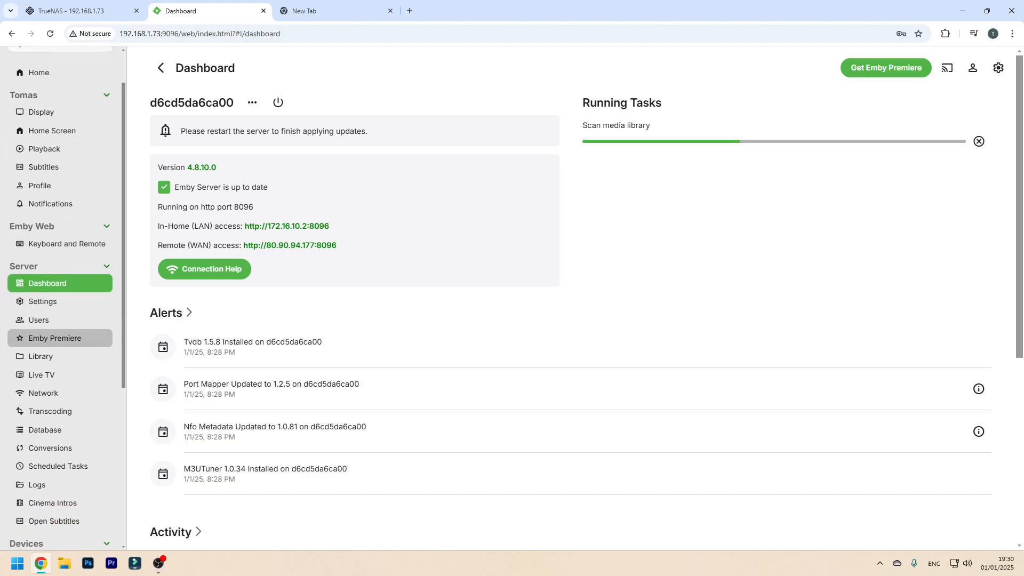
pyautogui.click(50, 408)
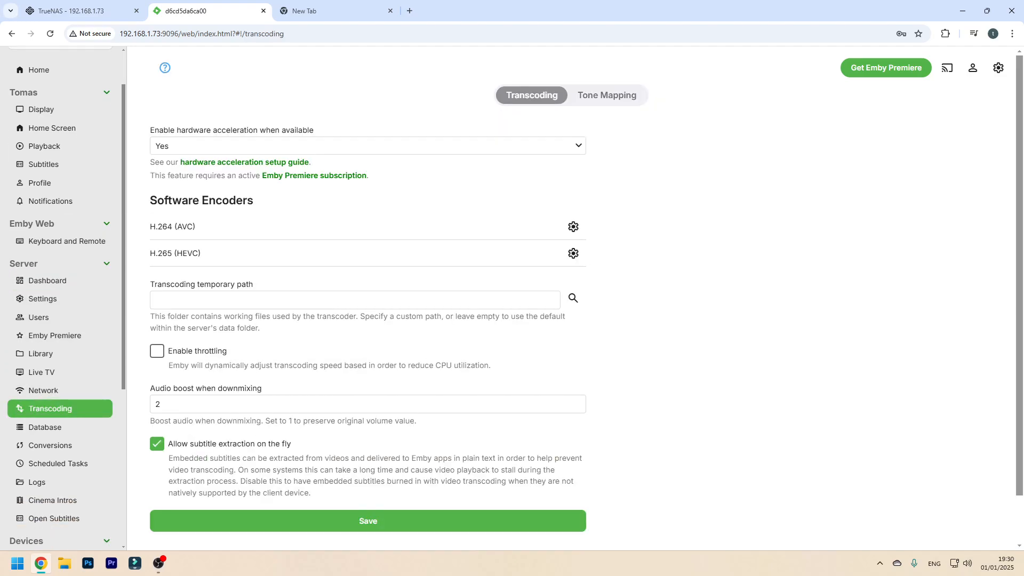
# - Switch hardware acceleration to Advanced, review the preferred decoders and encoders, and set it back to Yes
pyautogui.click(368, 146)
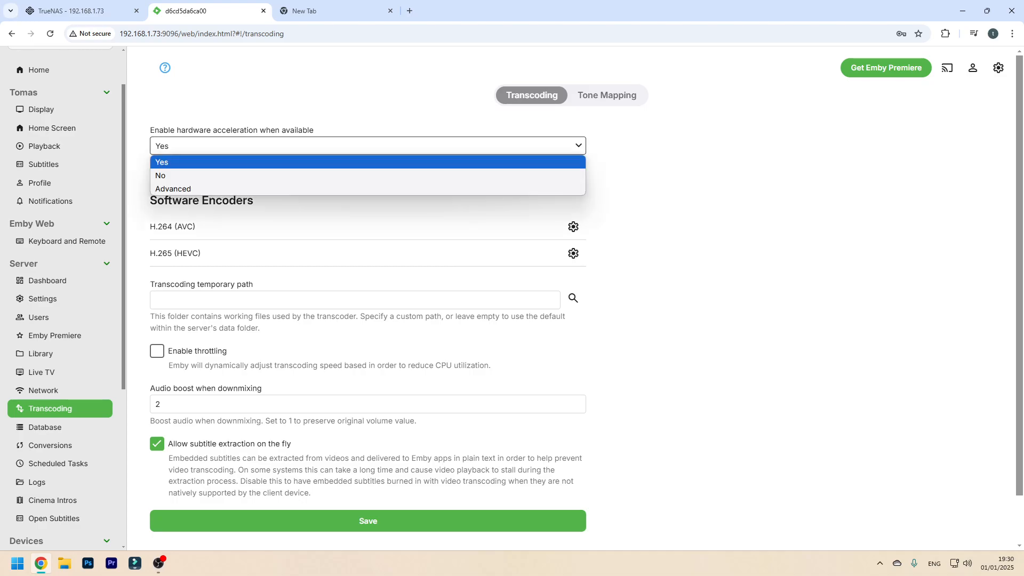
pyautogui.press('Down')
pyautogui.press('Down')
pyautogui.press('Return')
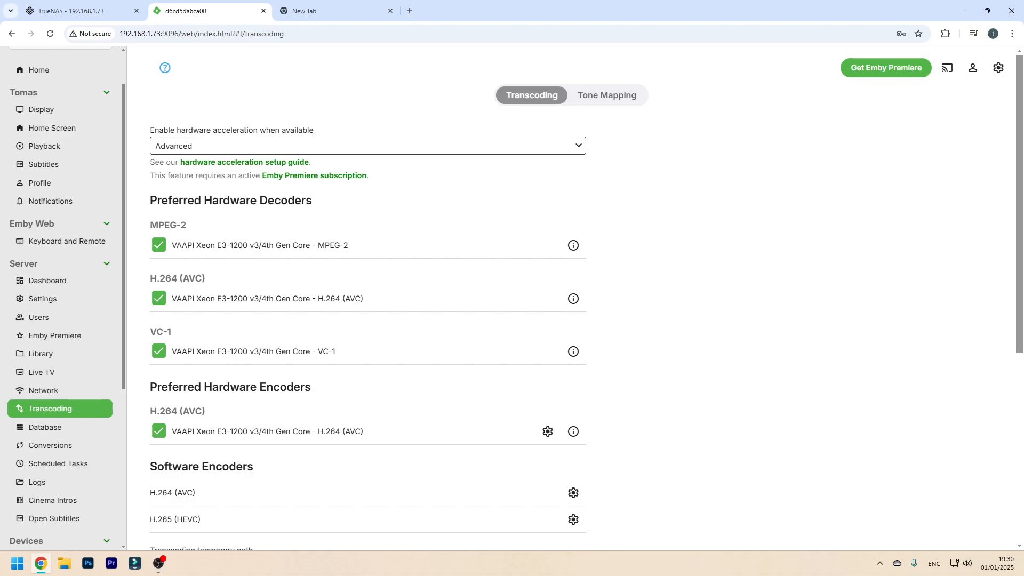
pyautogui.scroll(-4, 368, 298)
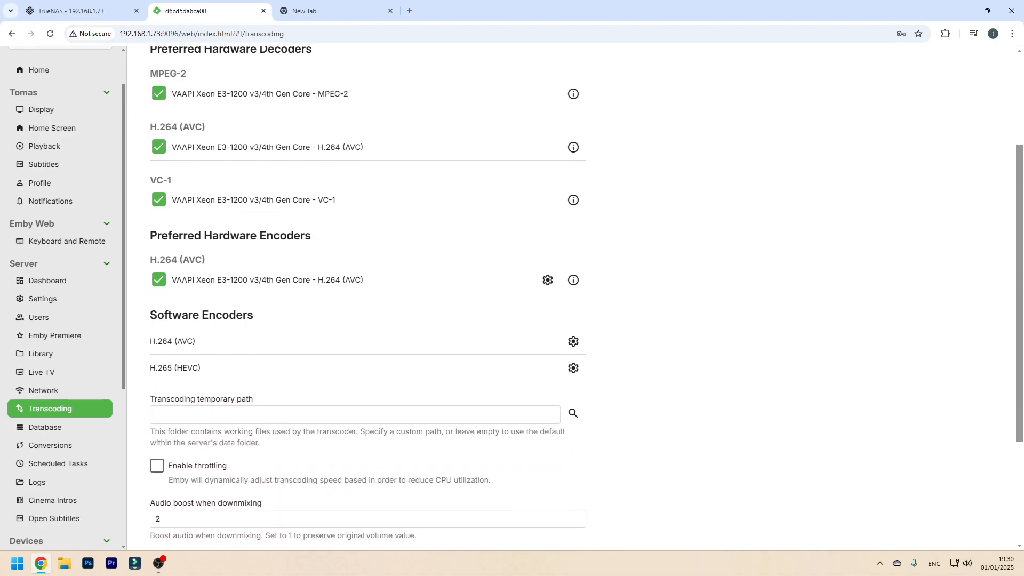
pyautogui.scroll(-2, 368, 298)
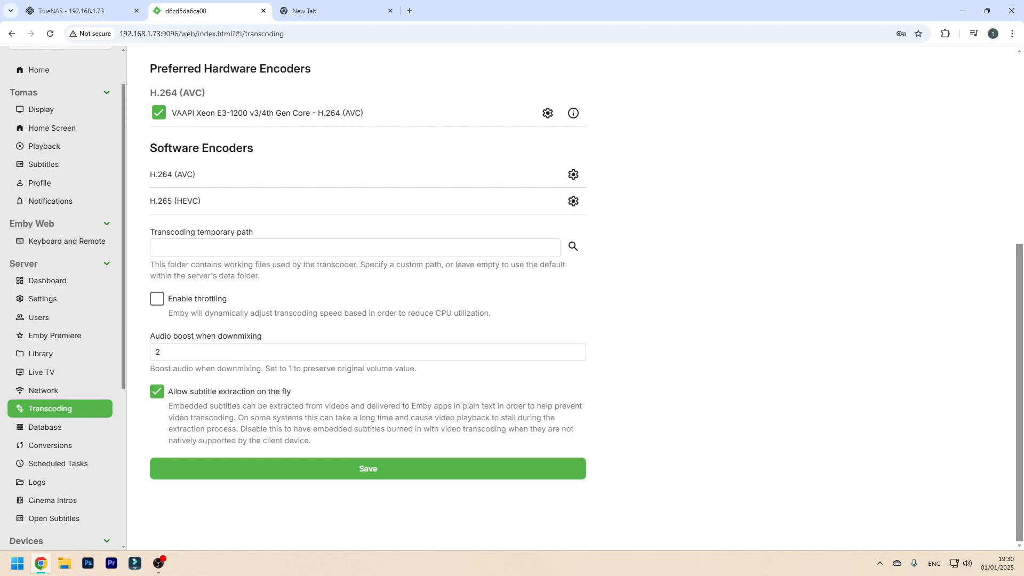
pyautogui.scroll(6, 244, 162)
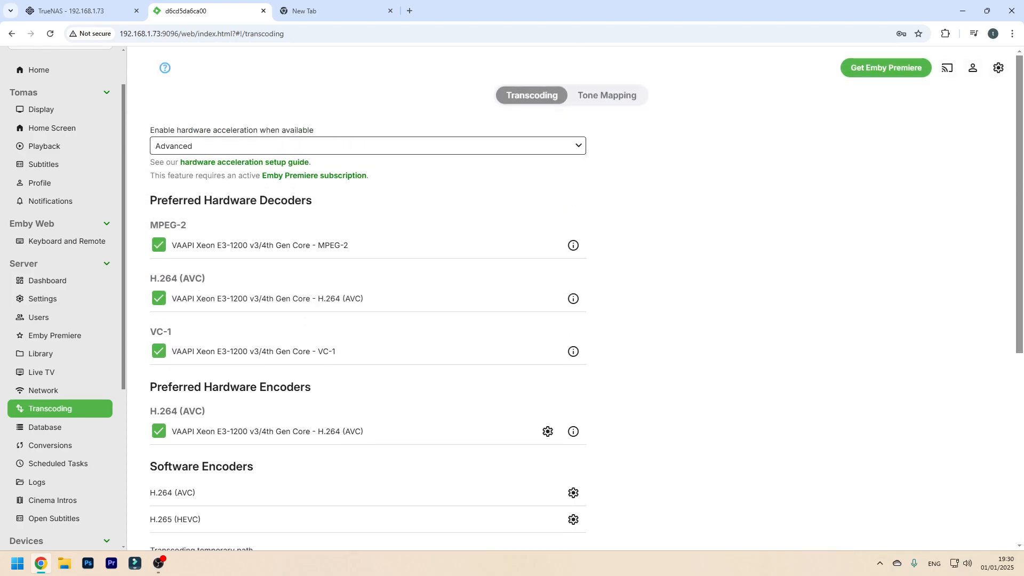
pyautogui.click(244, 145)
pyautogui.click(244, 160)
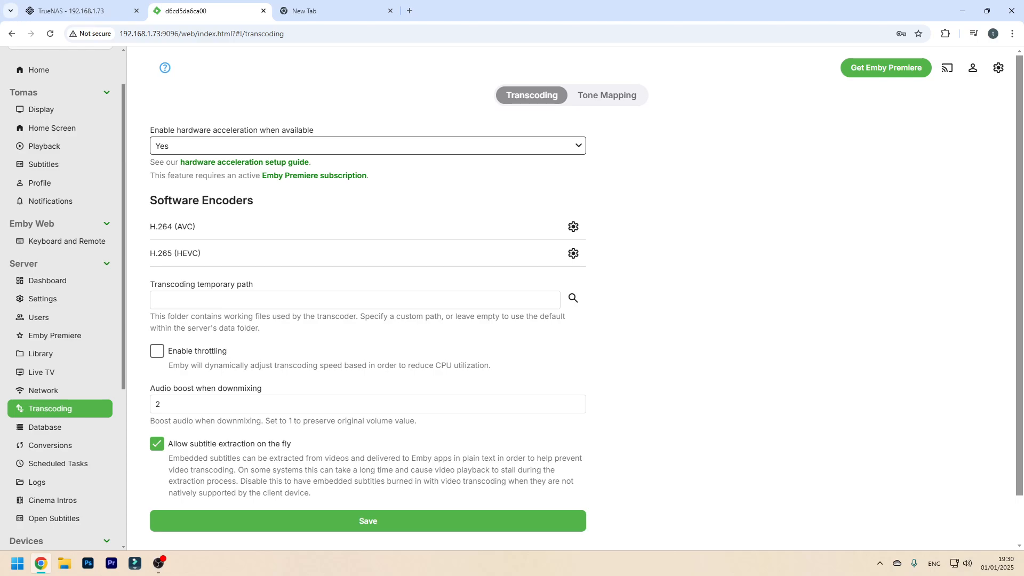
# - Enable software tone mapping and hardware accelerated tone mapping, keeping the video resolution limit at No Limit, and save the settings
pyautogui.click(606, 96)
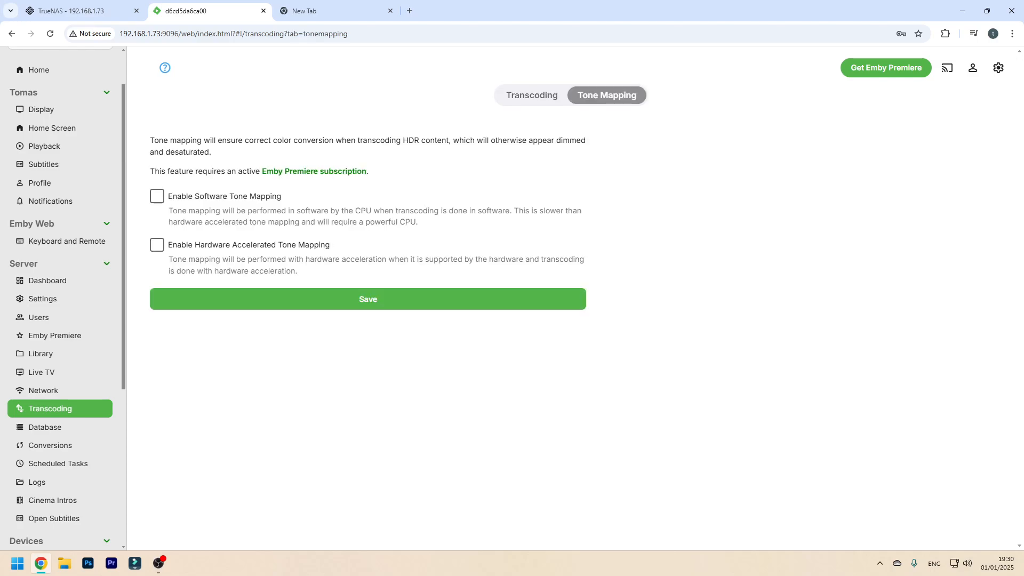
pyautogui.click(157, 197)
pyautogui.click(157, 245)
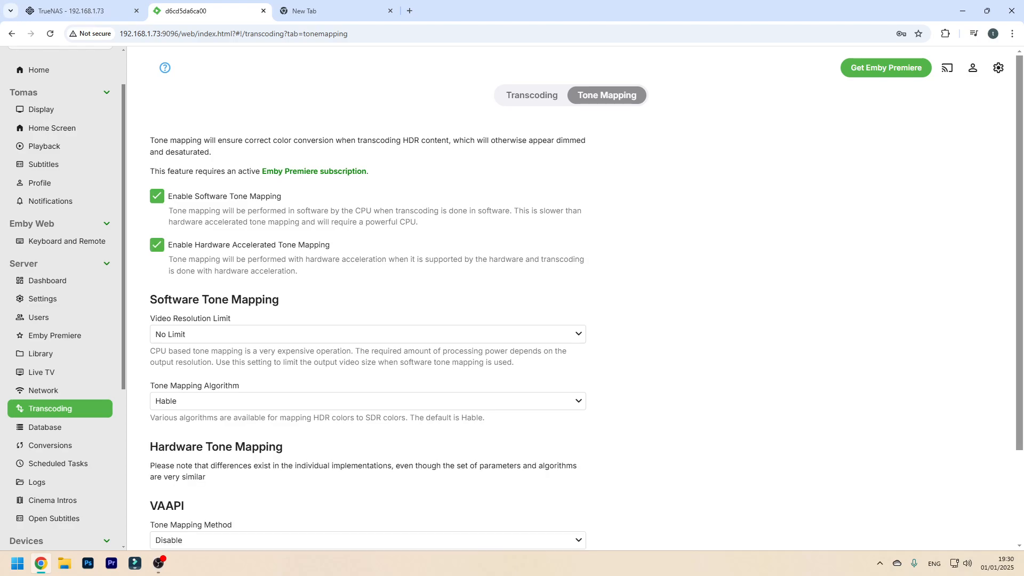
pyautogui.click(367, 334)
pyautogui.click(368, 335)
pyautogui.scroll(-3, 368, 334)
pyautogui.click(367, 468)
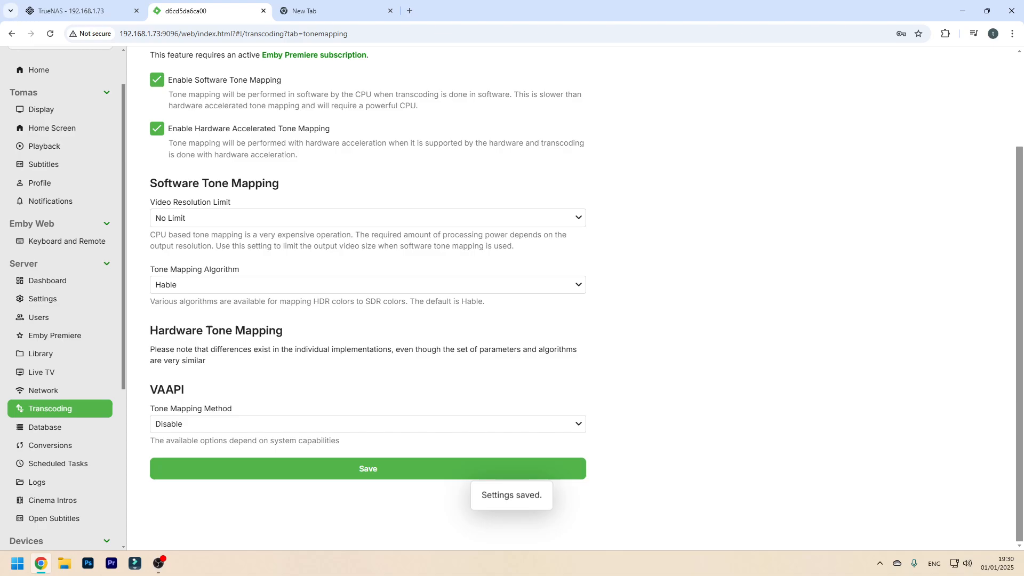
pyautogui.click(532, 96)
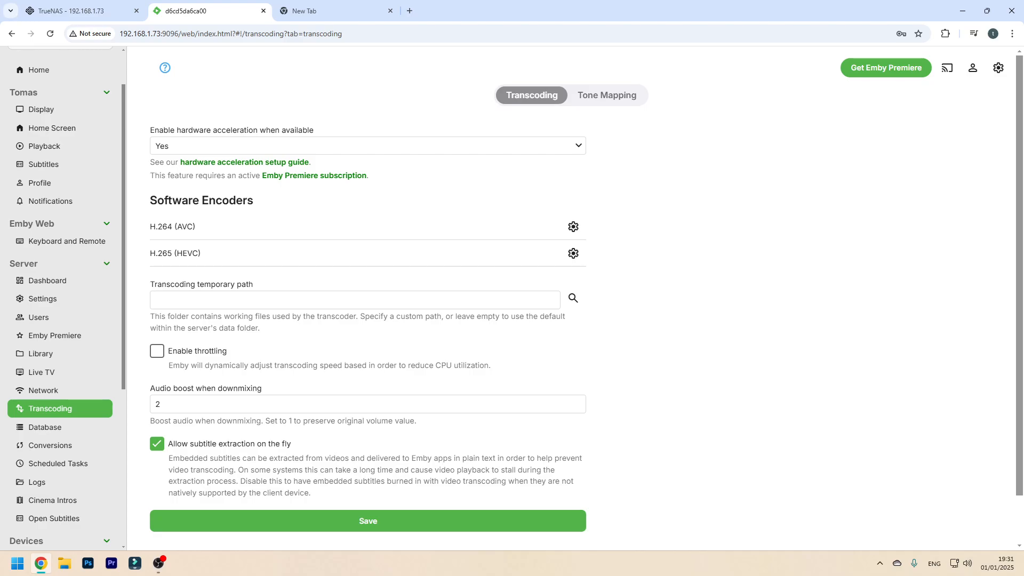
pyautogui.click(607, 95)
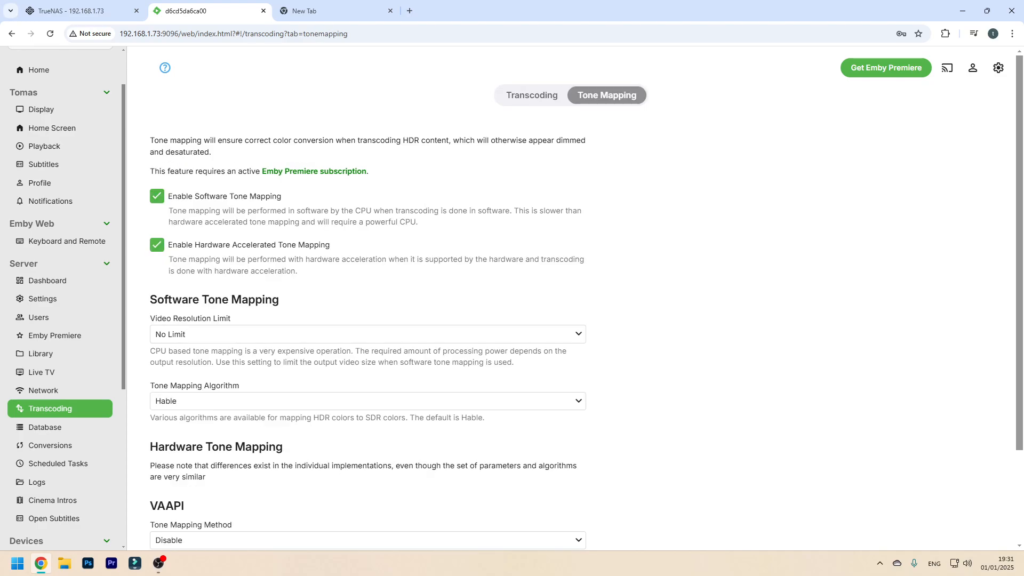
# - Return to the Emby home page and browse further through the latest movies
pyautogui.scroll(1, 64, 293)
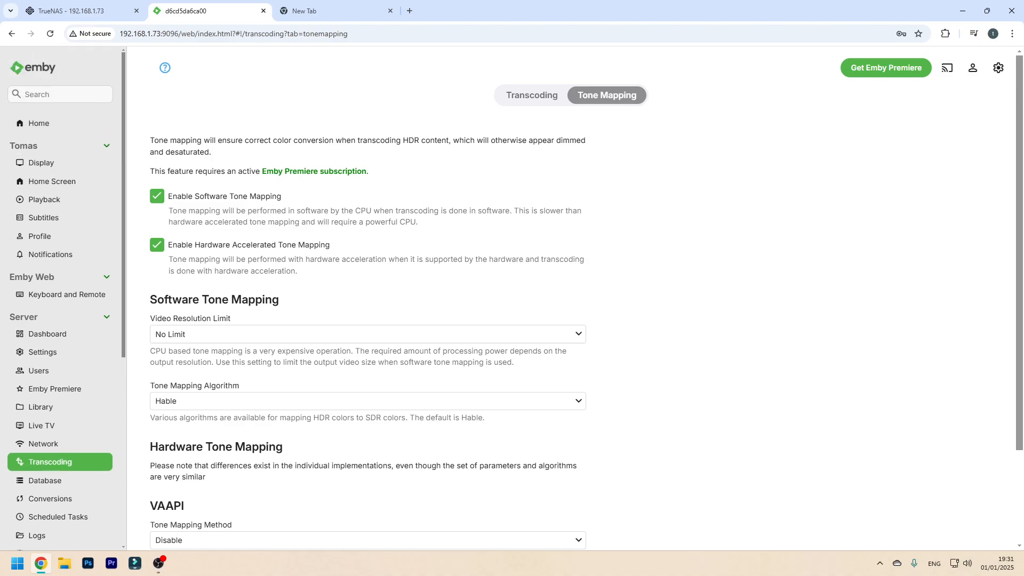
pyautogui.click(39, 123)
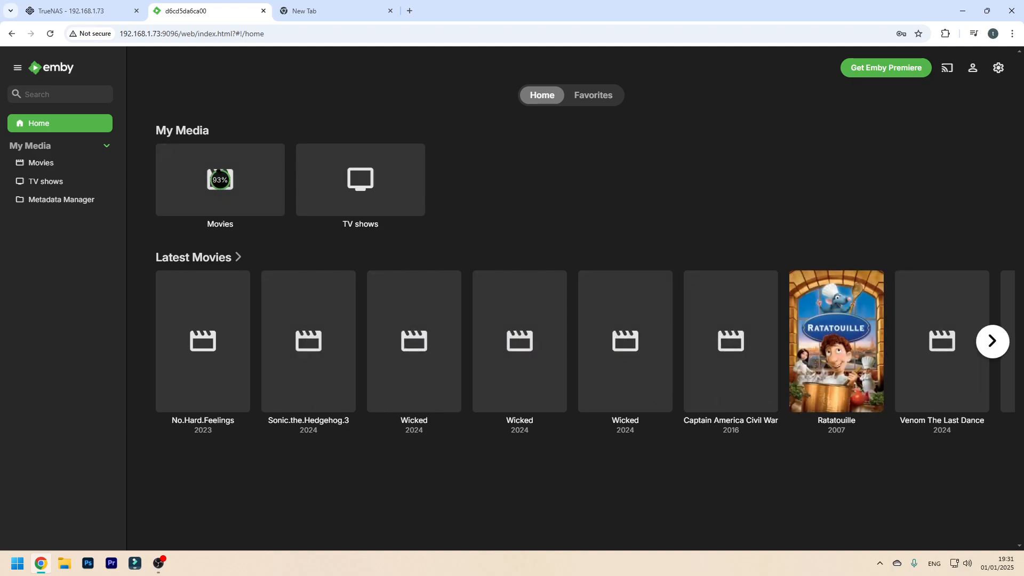
pyautogui.click(992, 341)
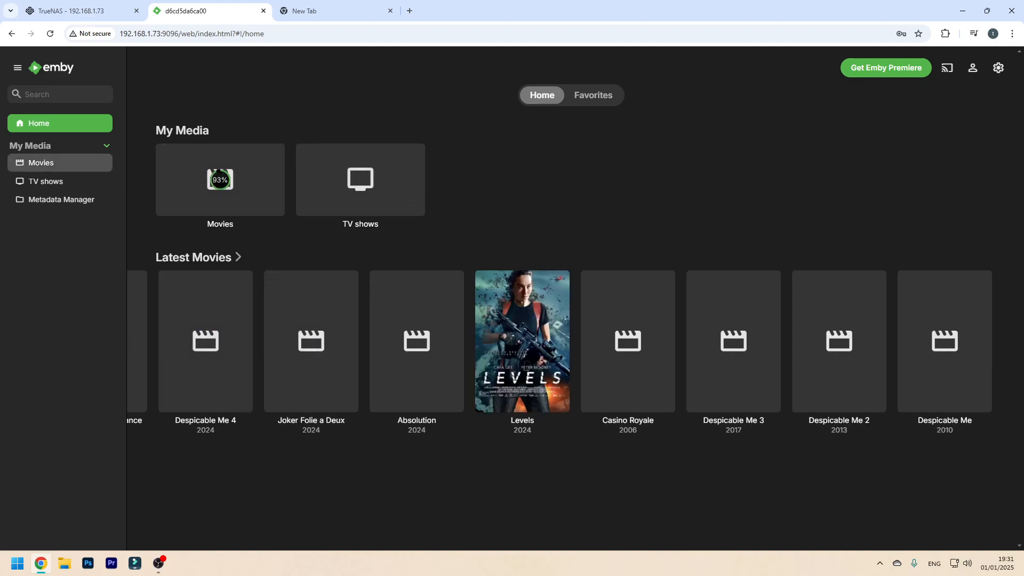
# - Look through the whole Movies library to check the poster artwork, and open the TV shows library
pyautogui.click(59, 163)
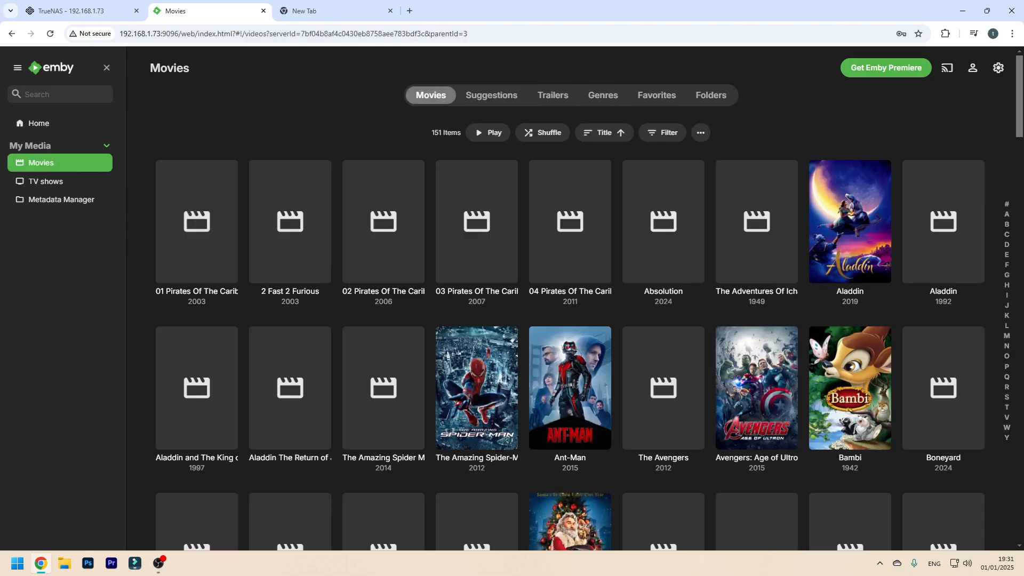
pyautogui.scroll(-8, 850, 160)
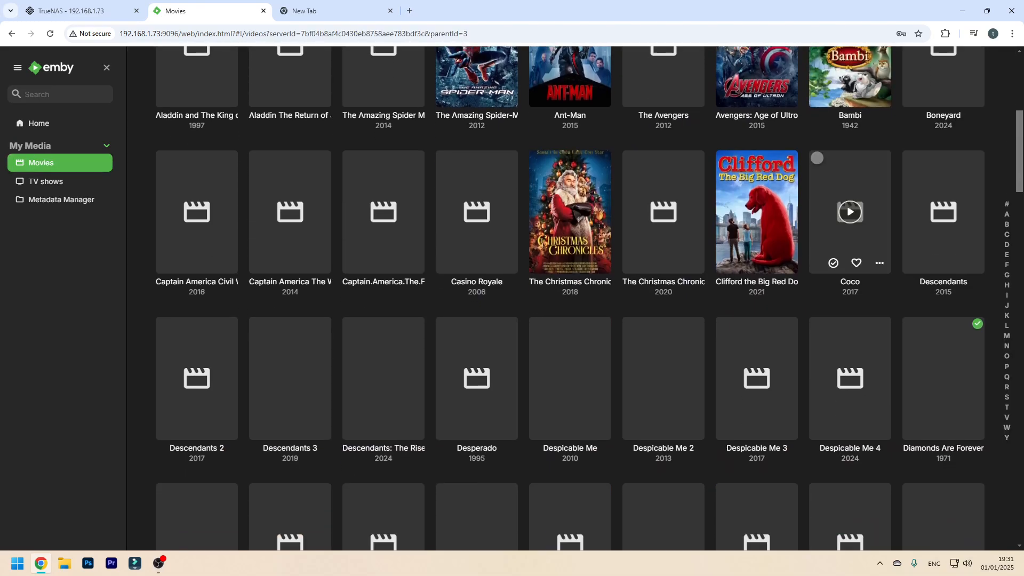
pyautogui.scroll(-5, 850, 160)
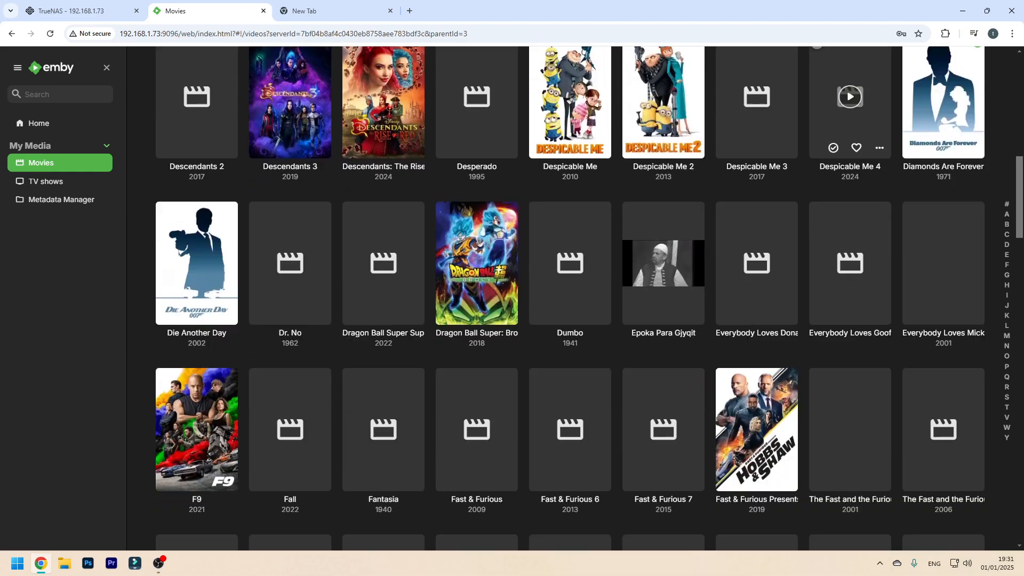
pyautogui.scroll(-14, 850, 160)
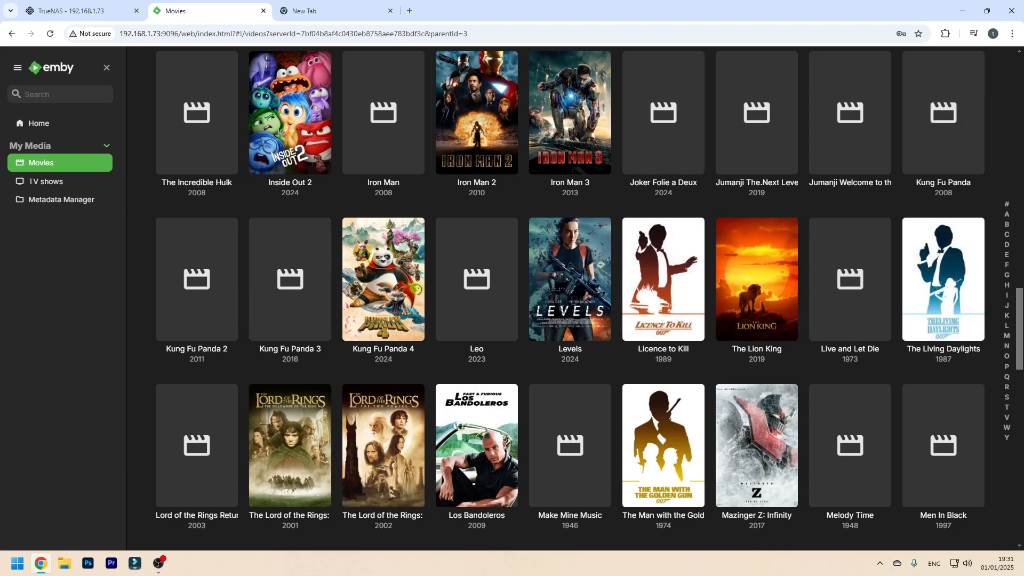
pyautogui.scroll(-4, 943, 282)
pyautogui.scroll(-2, 589, 299)
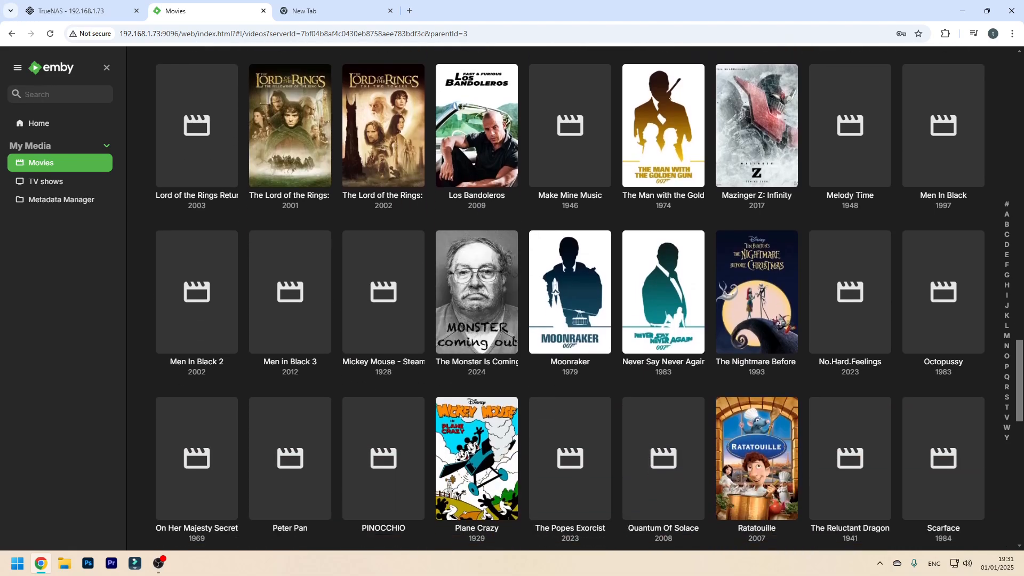
pyautogui.scroll(-11, 570, 299)
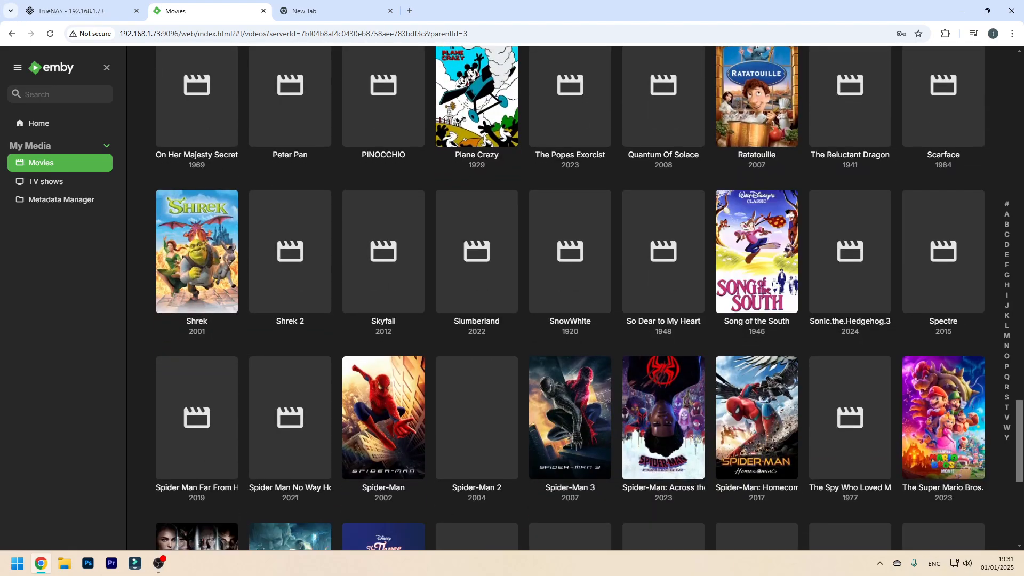
pyautogui.scroll(-3, 570, 299)
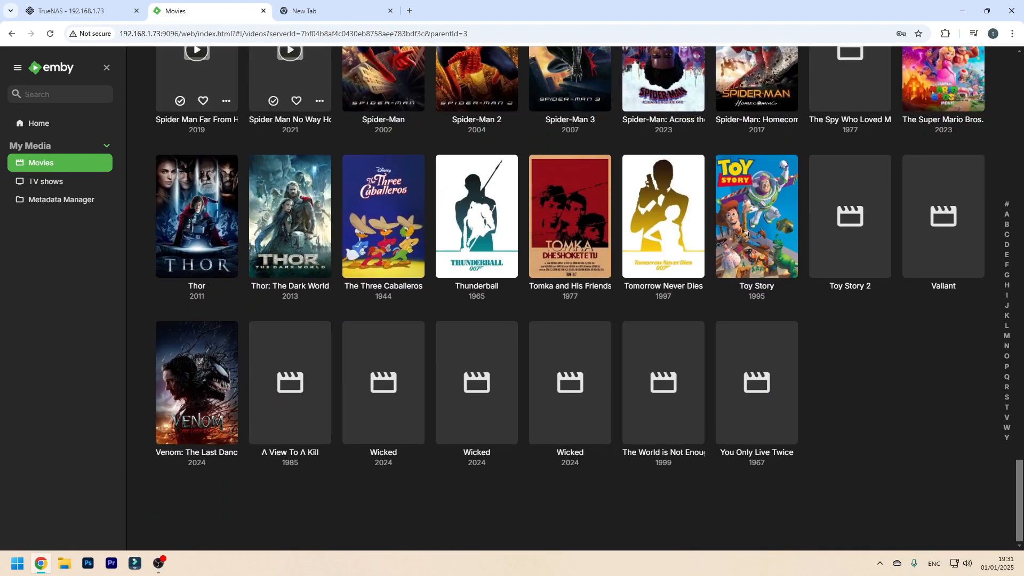
pyautogui.click(46, 182)
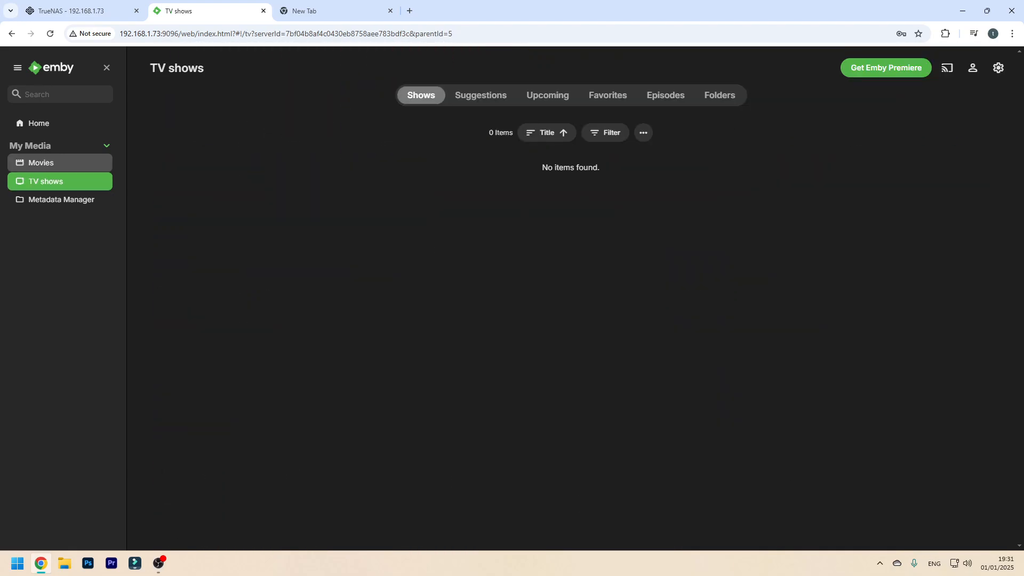